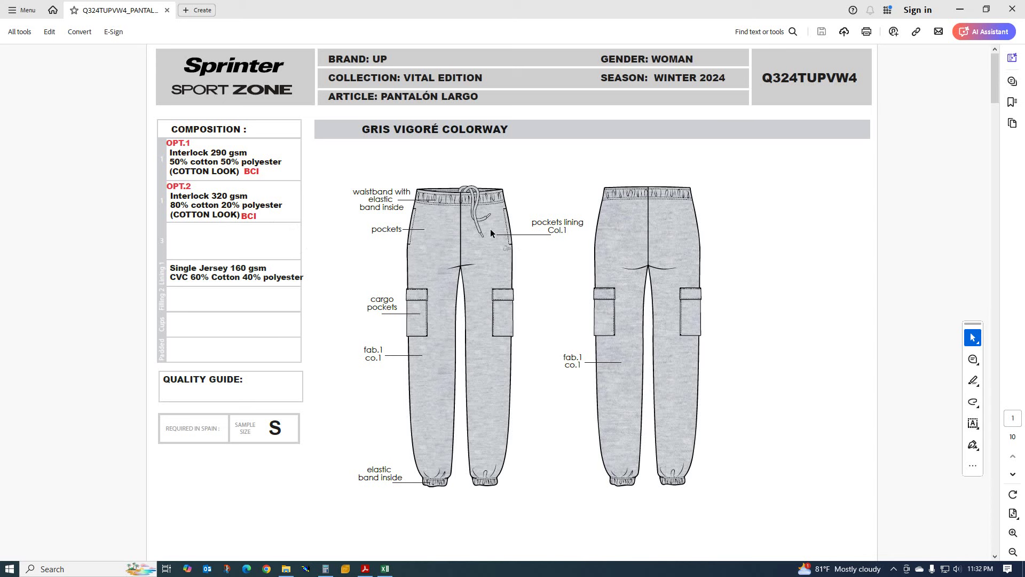
Step: Review the trouser tech pack pages and compare the sketch and pocket details with the Excel size chart
scroll(447, 308, down, 3)
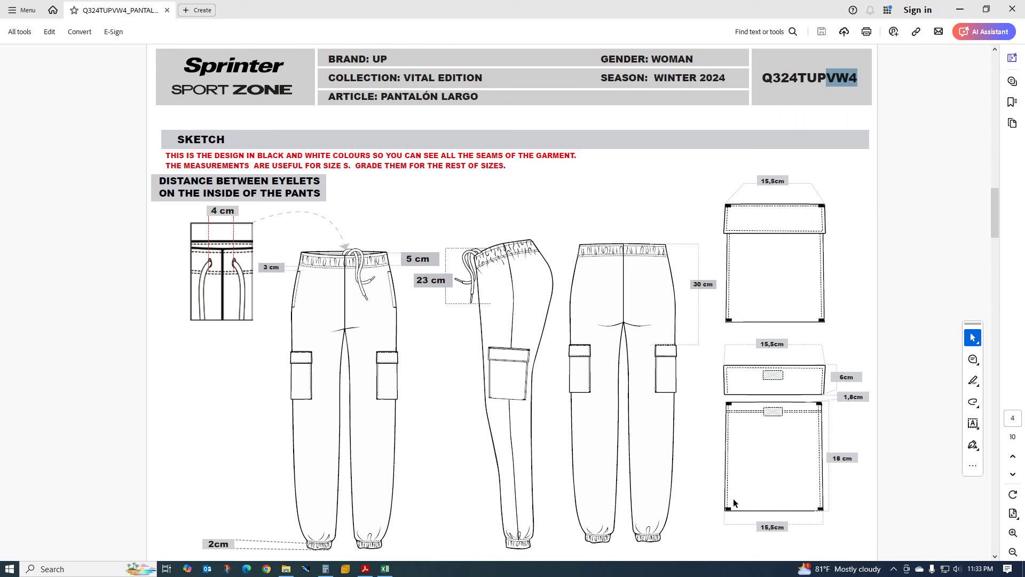
scroll(539, 397, down, 5)
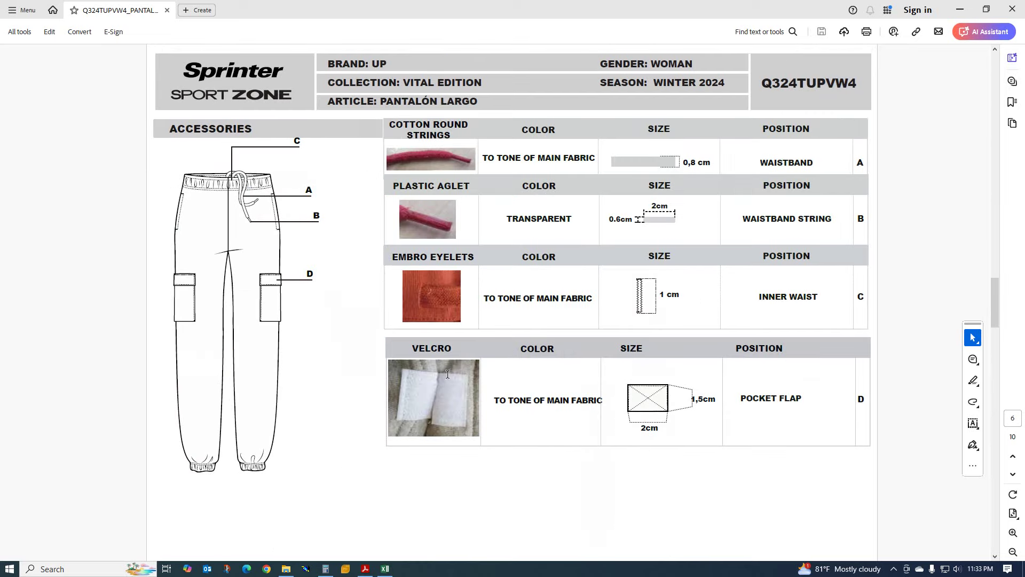
scroll(314, 293, down, 5)
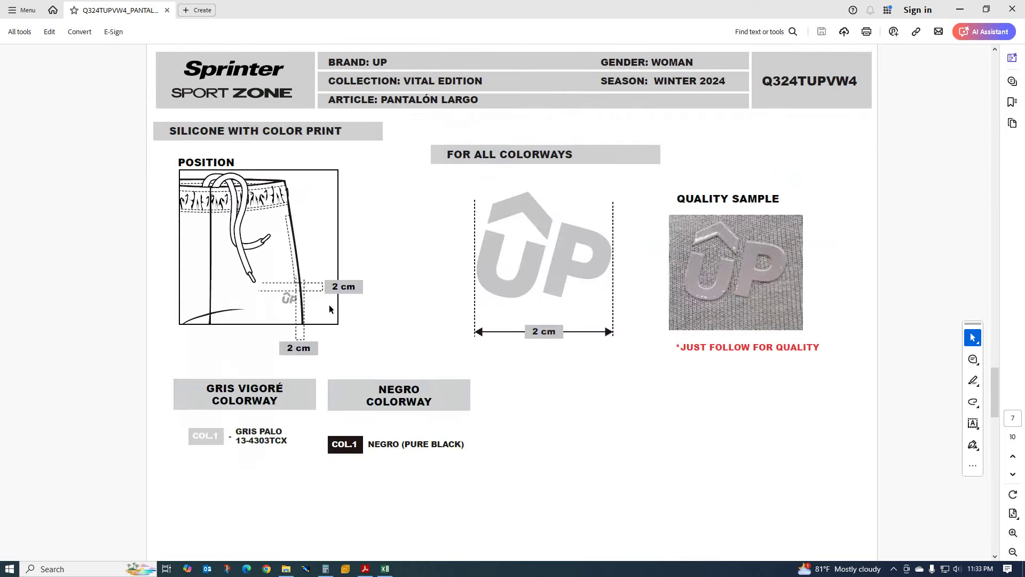
scroll(354, 320, down, 3)
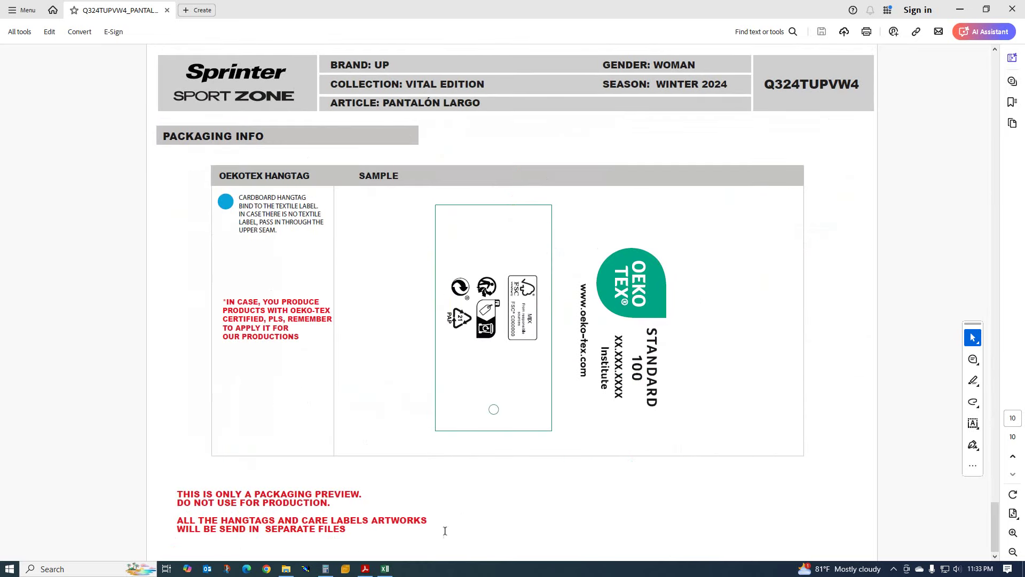
click(385, 569)
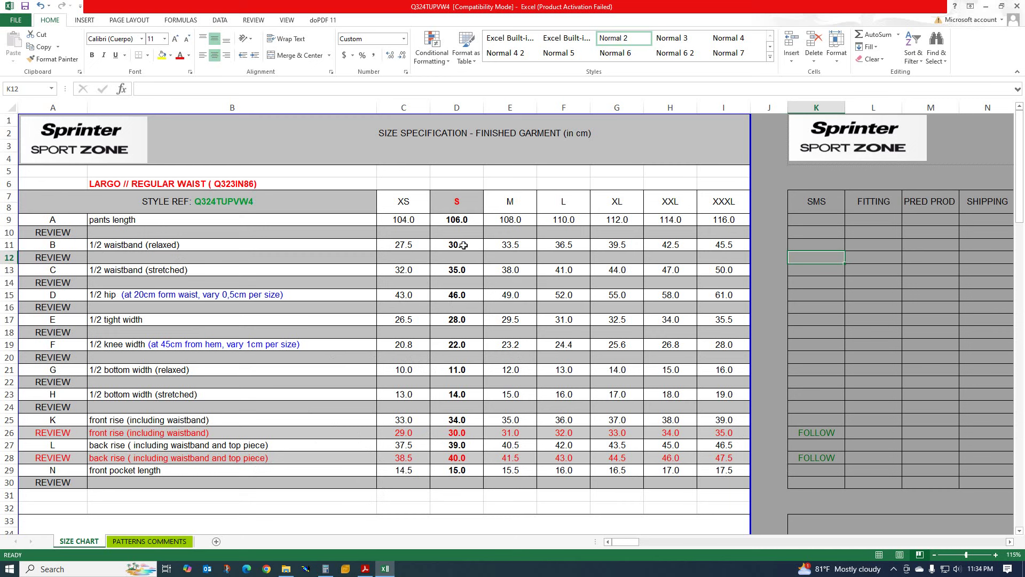
key(alt+Tab)
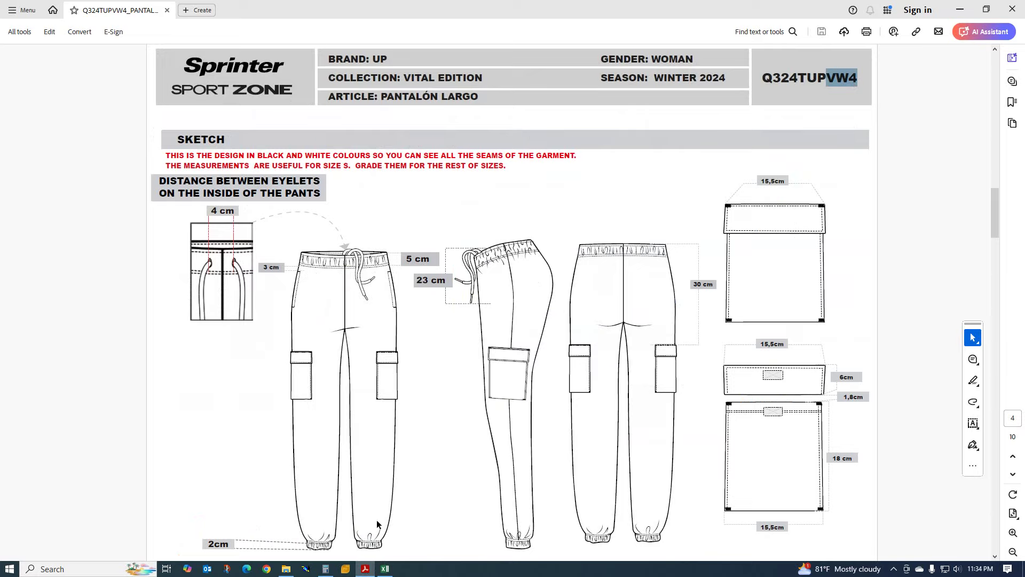
click(385, 569)
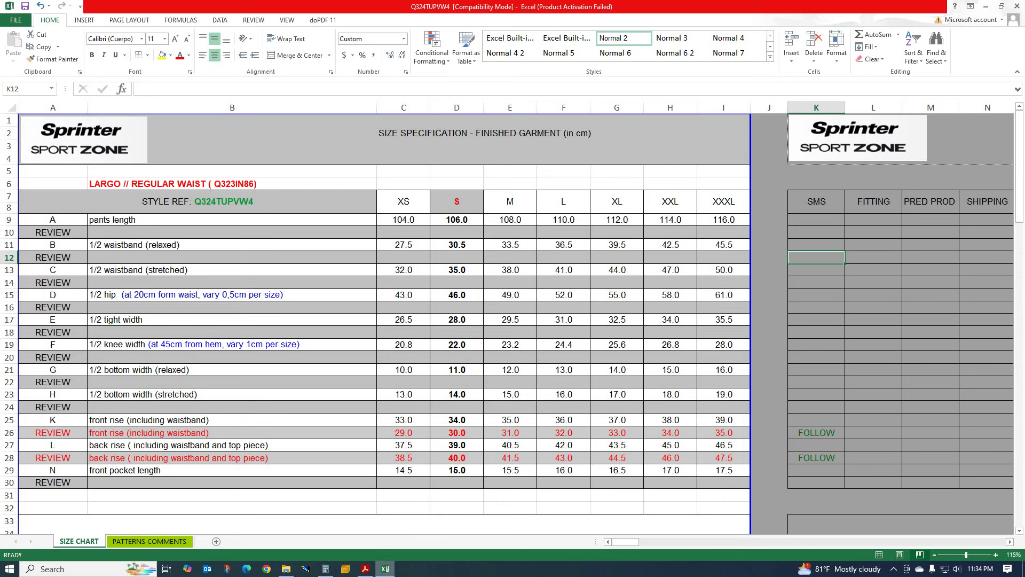
mouse_move(360, 570)
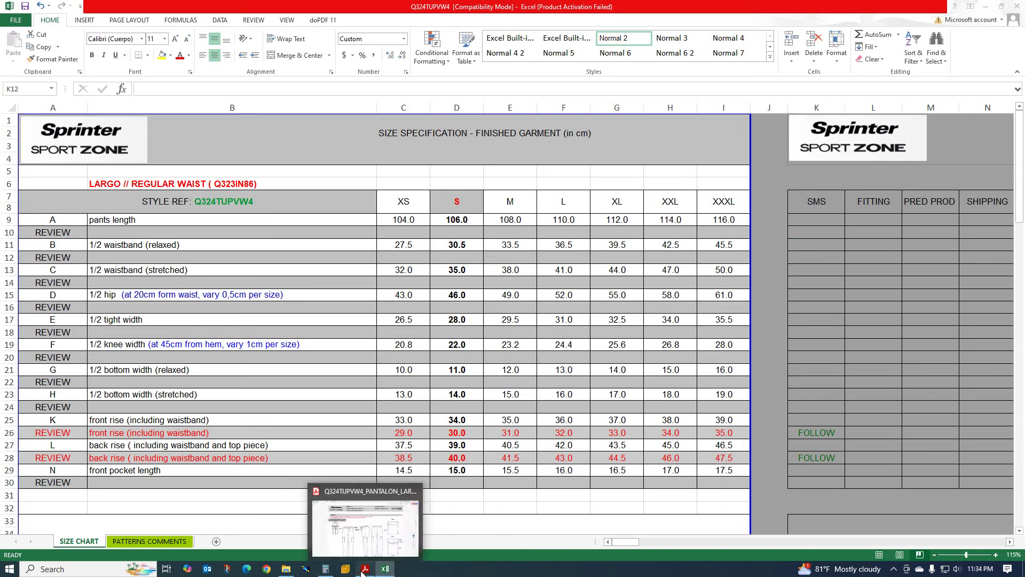
click(363, 570)
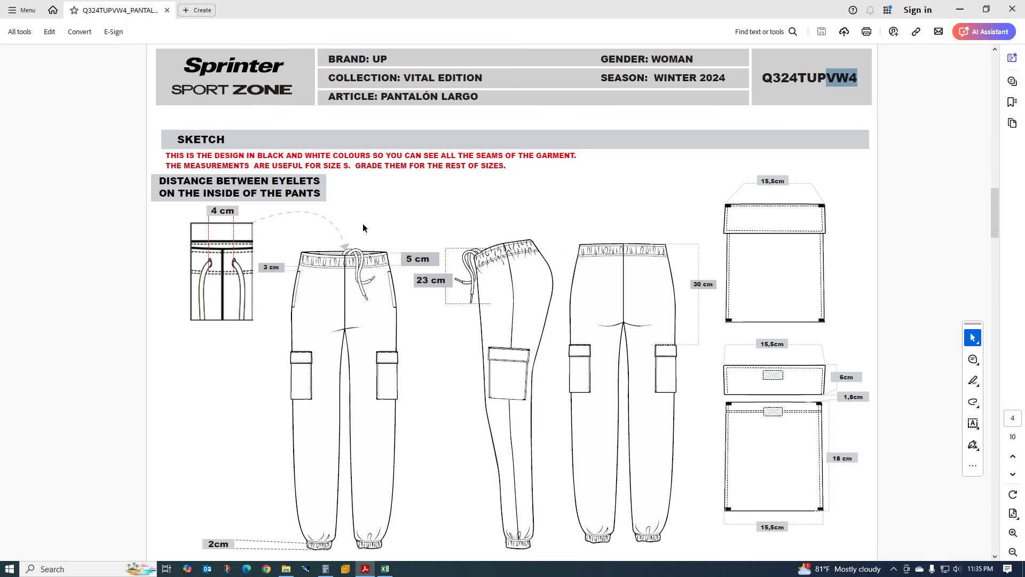
scroll(416, 351, down, 10)
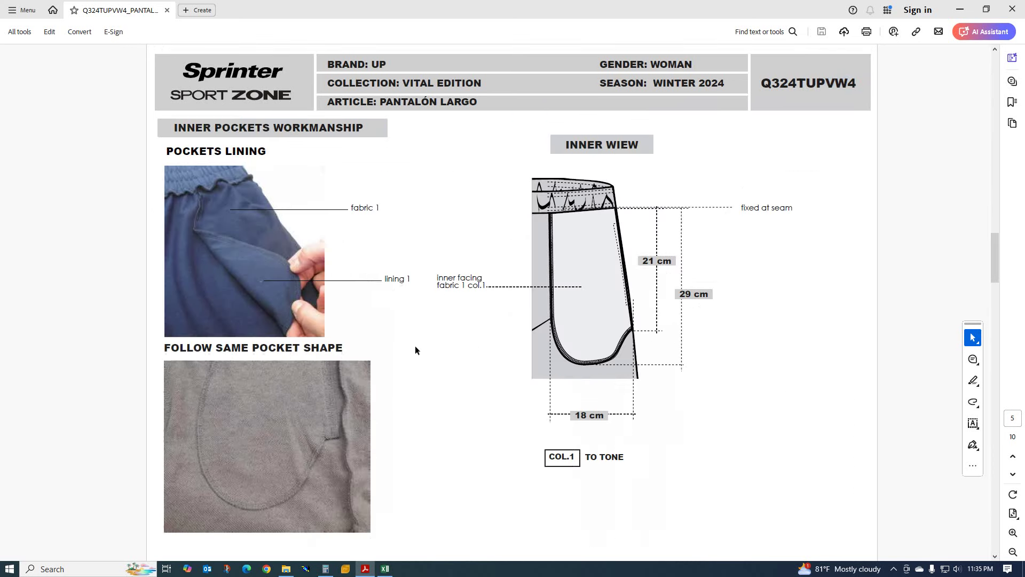
Step: Switch to Modaris and create a new model named VW4, using the ending of the tech pack's style code
click(308, 570)
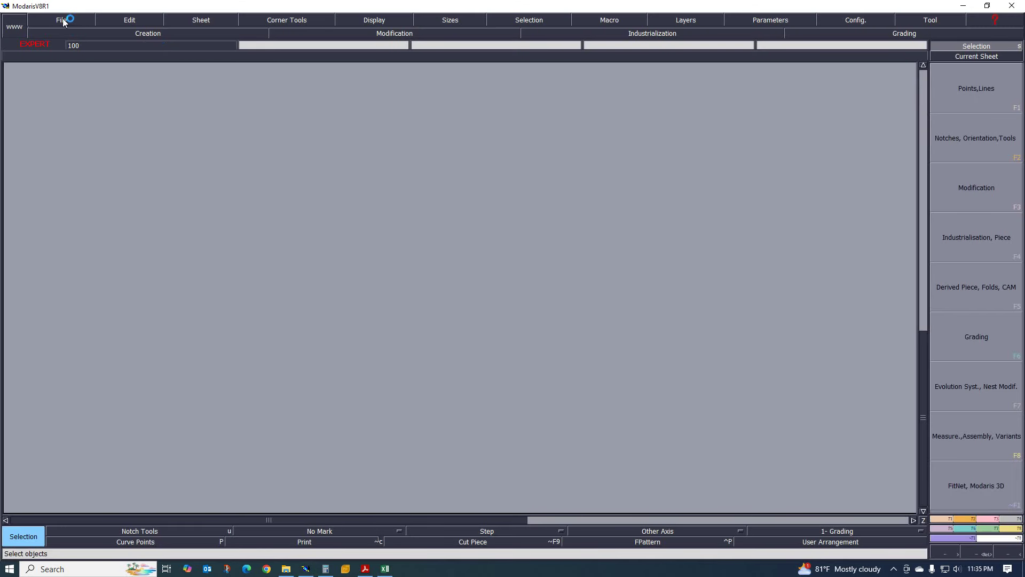
click(365, 568)
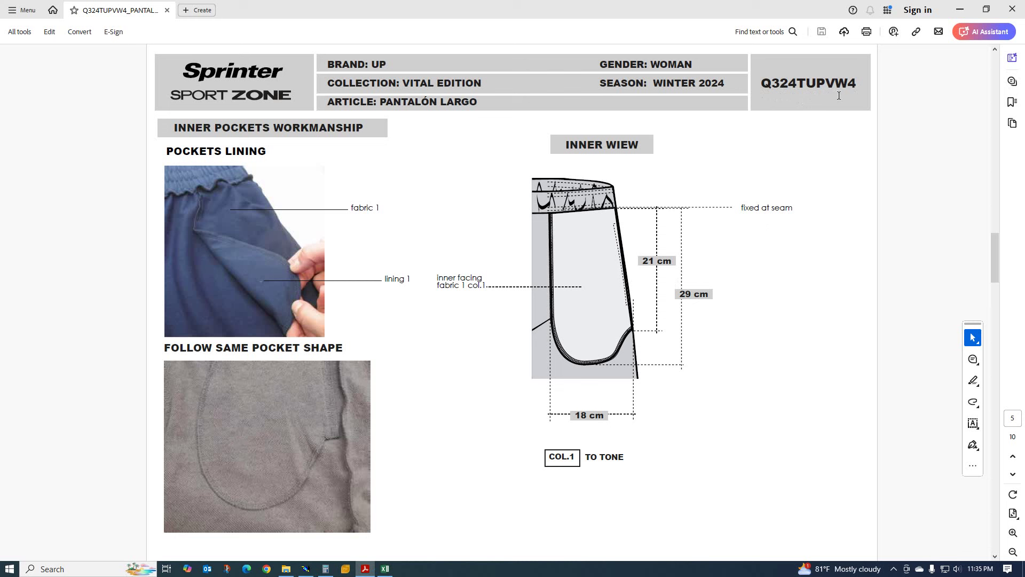
drag(864, 86, 826, 82)
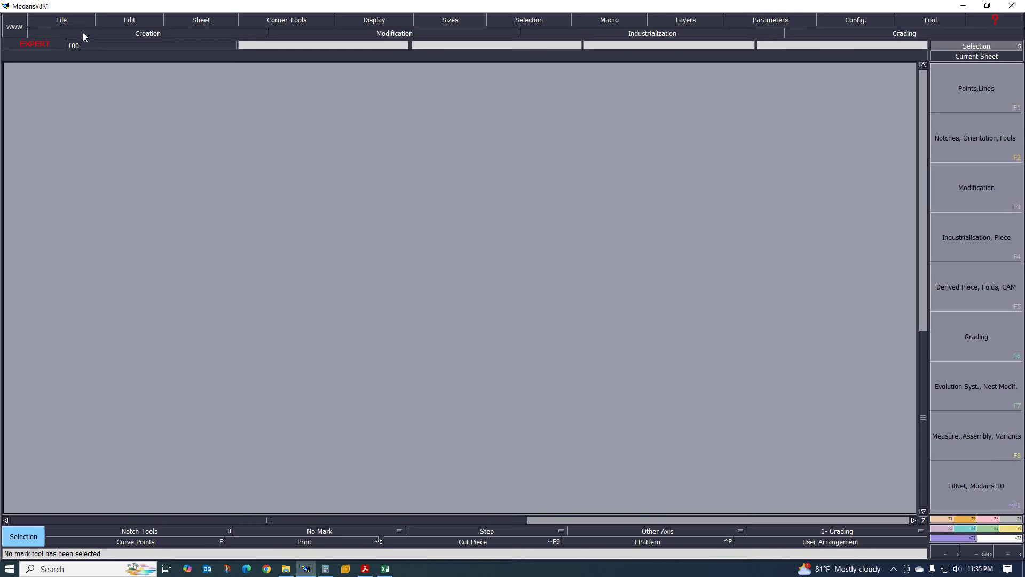
click(61, 20)
click(60, 31)
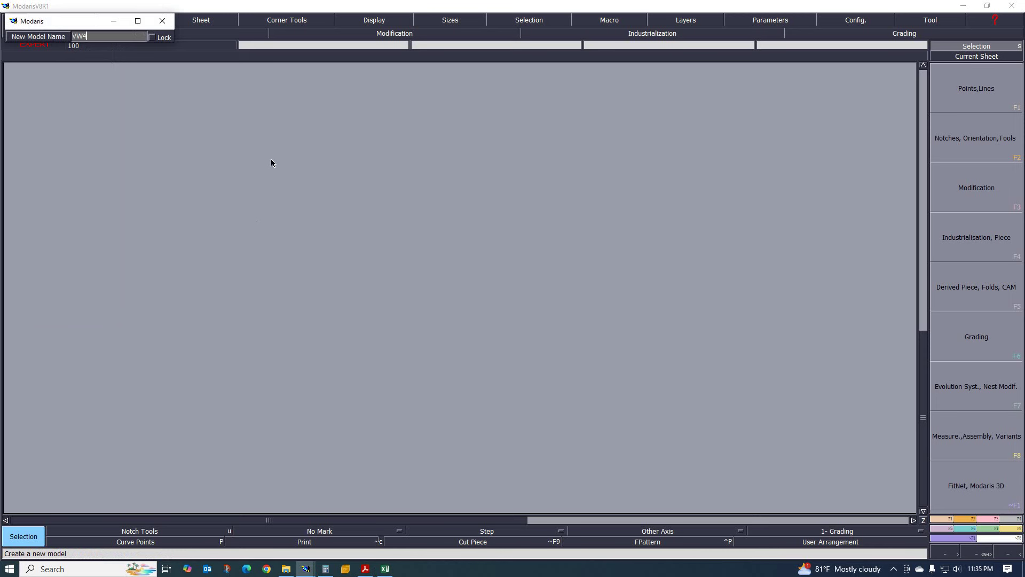
key(Return)
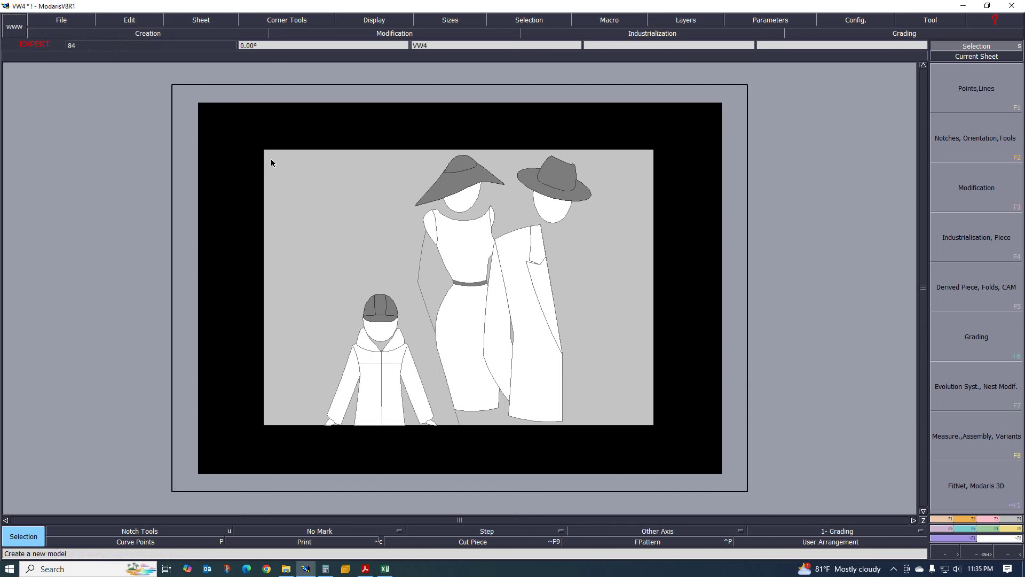
Step: Display the title block and the size list on the VW4 model sheet
click(387, 19)
click(390, 322)
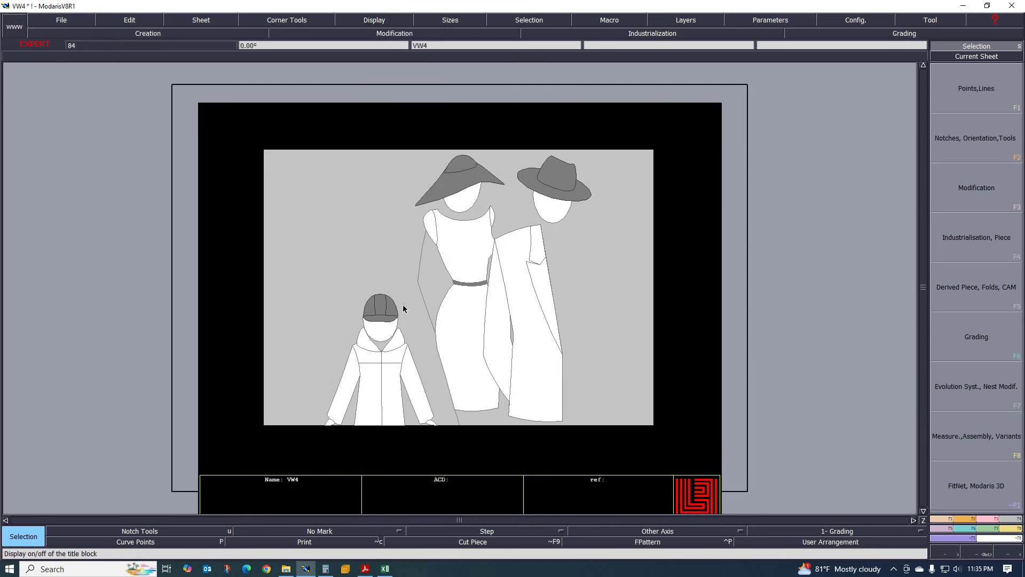
click(373, 19)
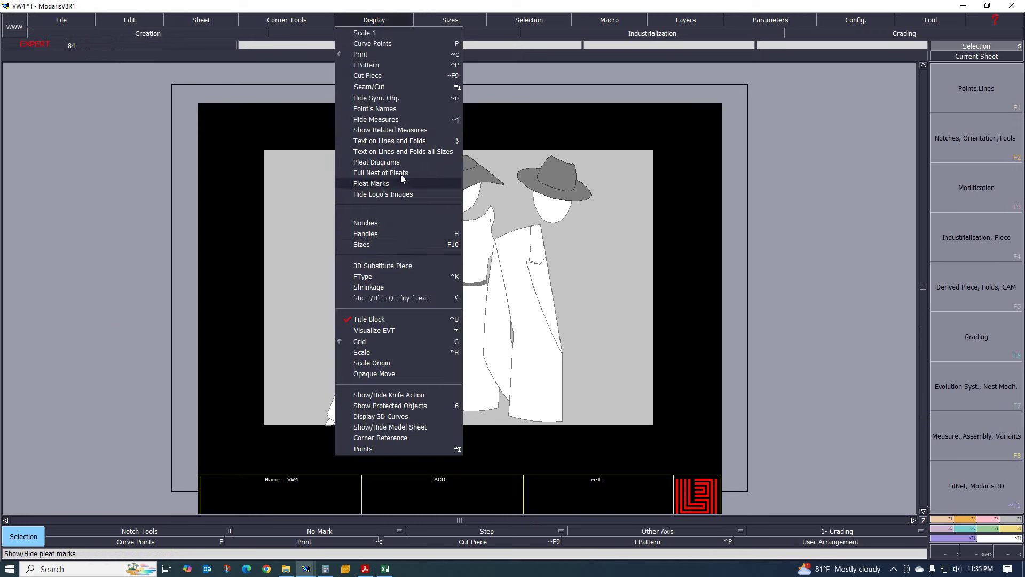
click(367, 246)
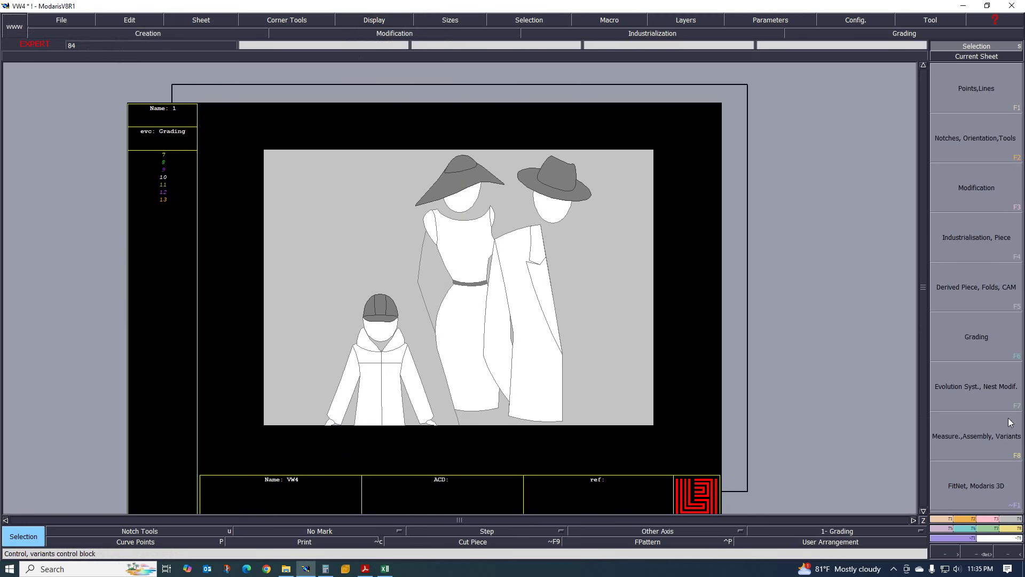
Step: Check the size range in the Excel chart and import the XXS TO XXXL size file into the model with Imp. EVT
click(981, 388)
click(997, 203)
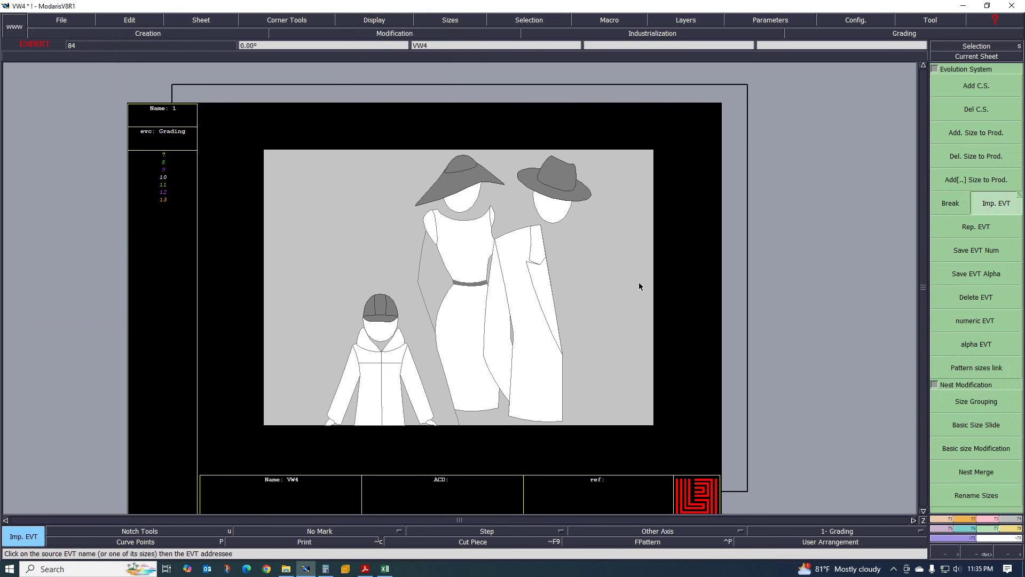
click(236, 209)
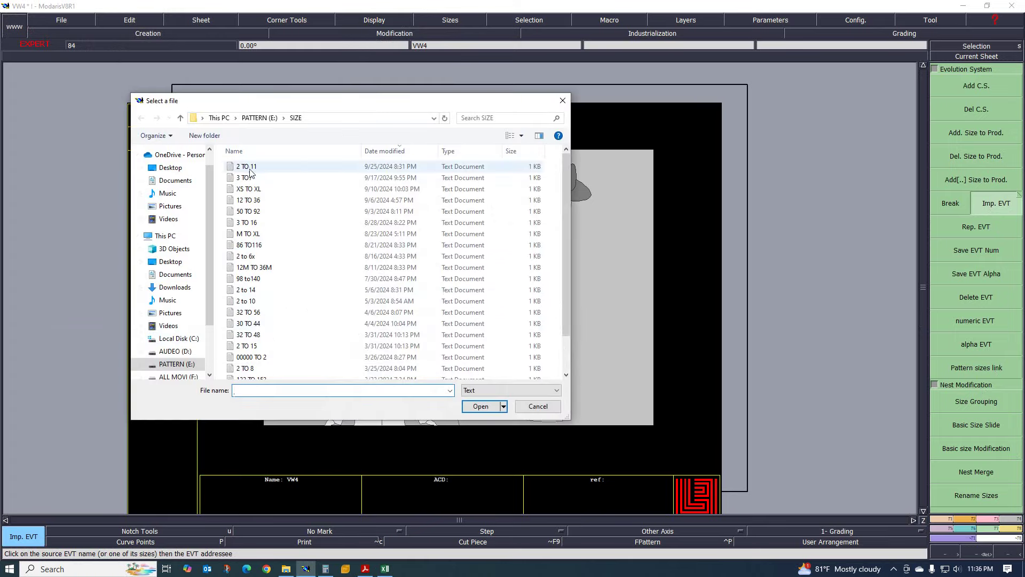
click(385, 568)
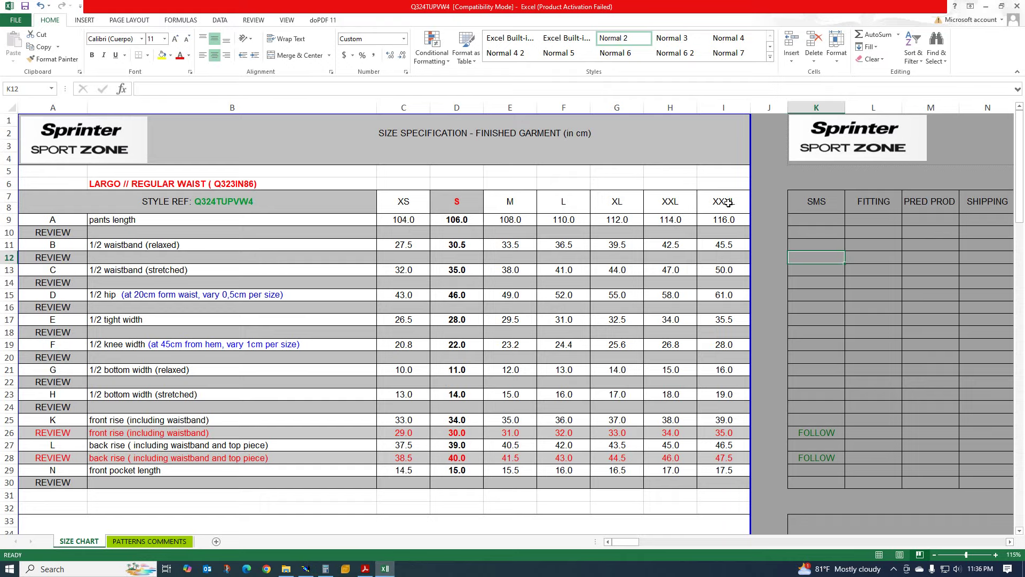
click(306, 568)
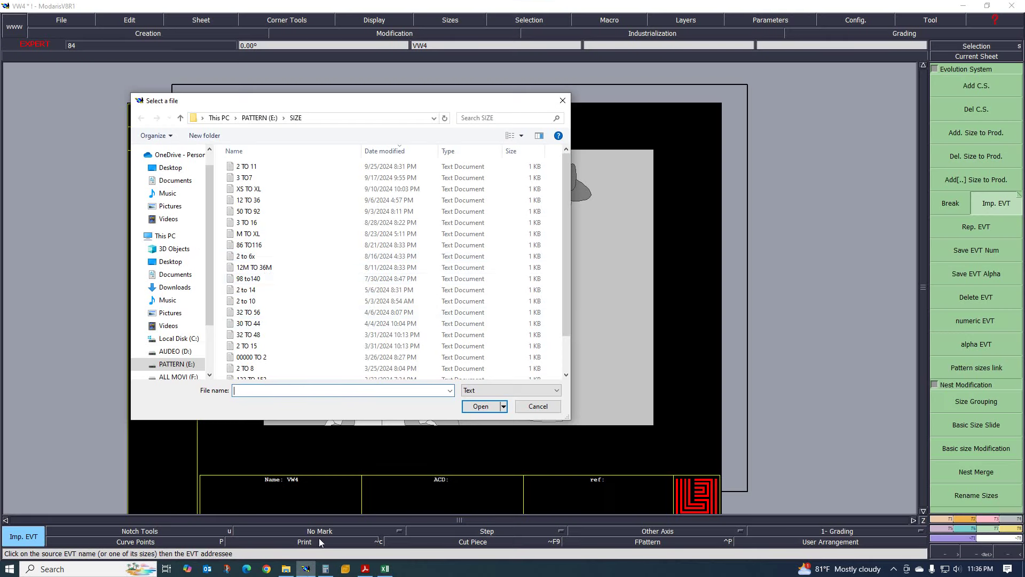
scroll(279, 293, down, 1)
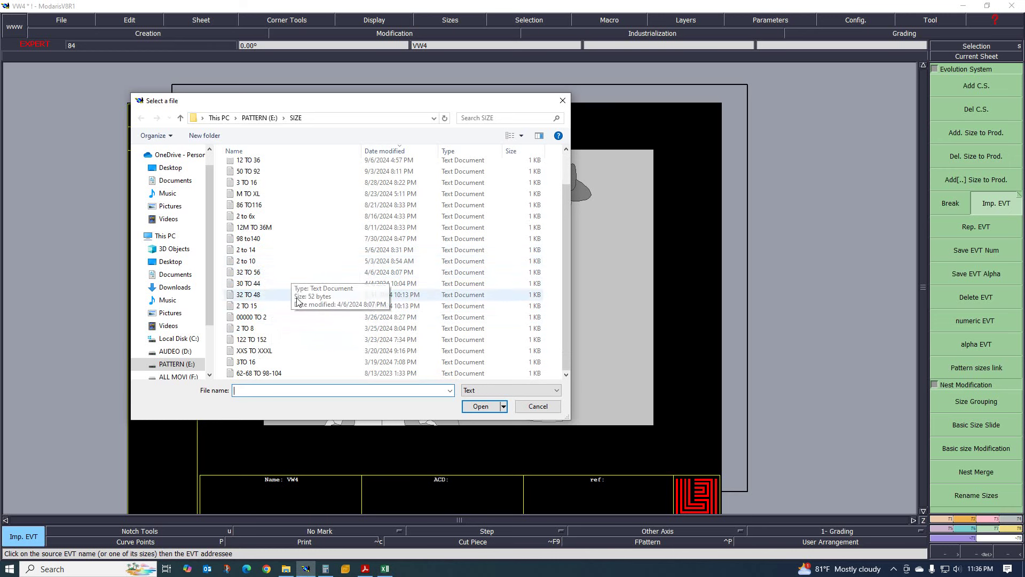
double_click(241, 352)
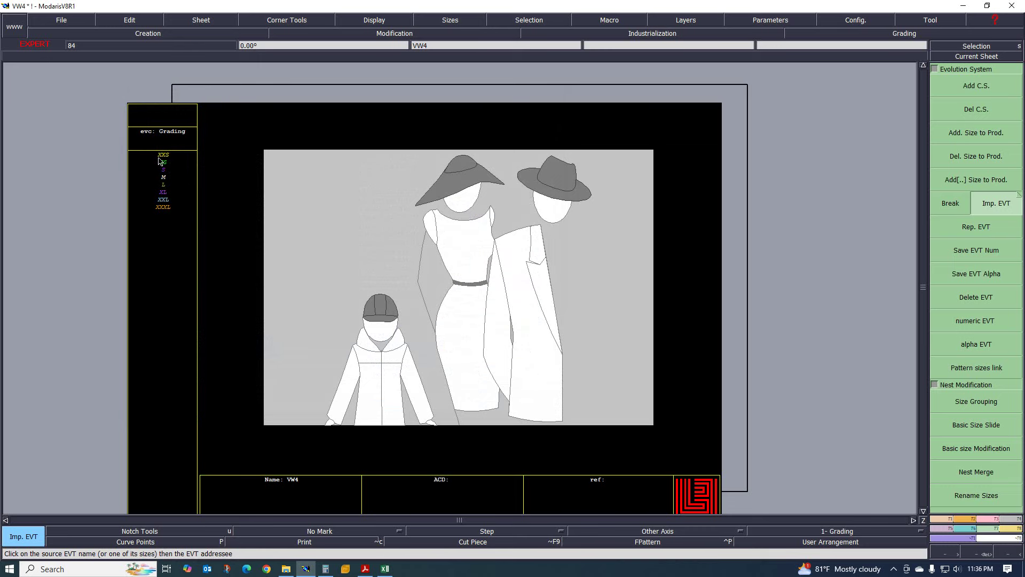
Step: Check the model's sizes against the Excel chart and delete the XXS size from the model's production sizes
click(385, 569)
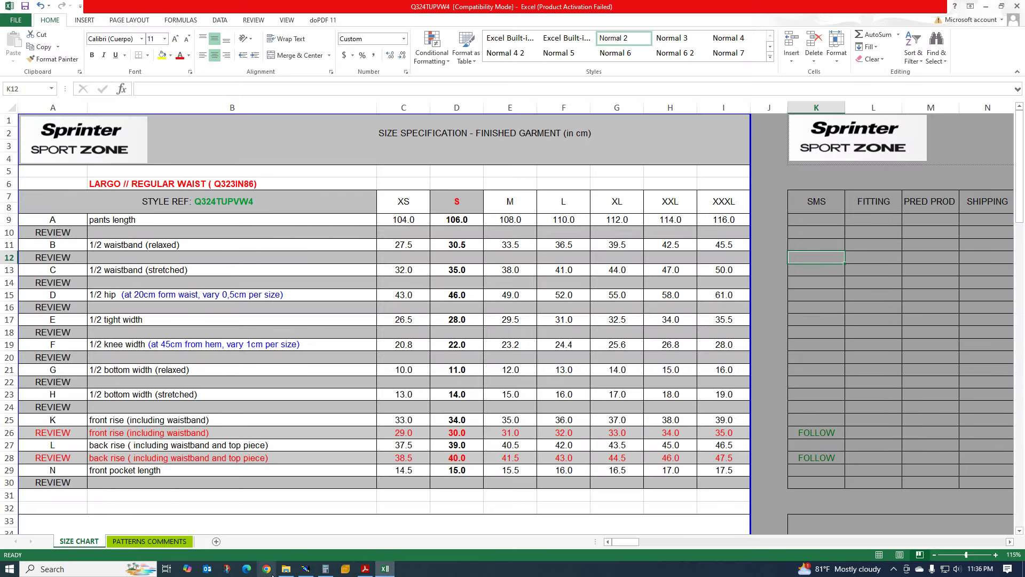
click(305, 569)
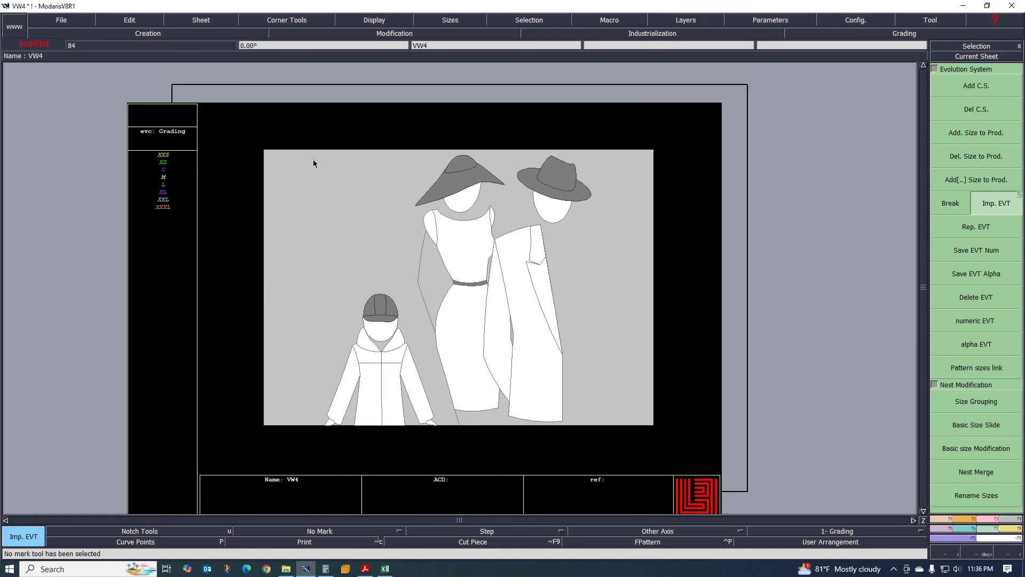
click(954, 156)
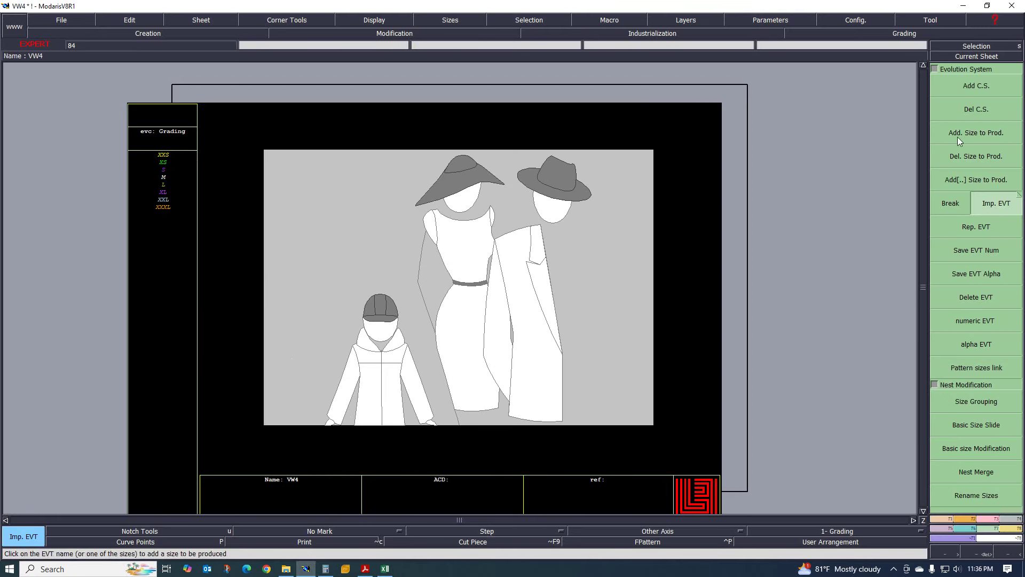
click(985, 156)
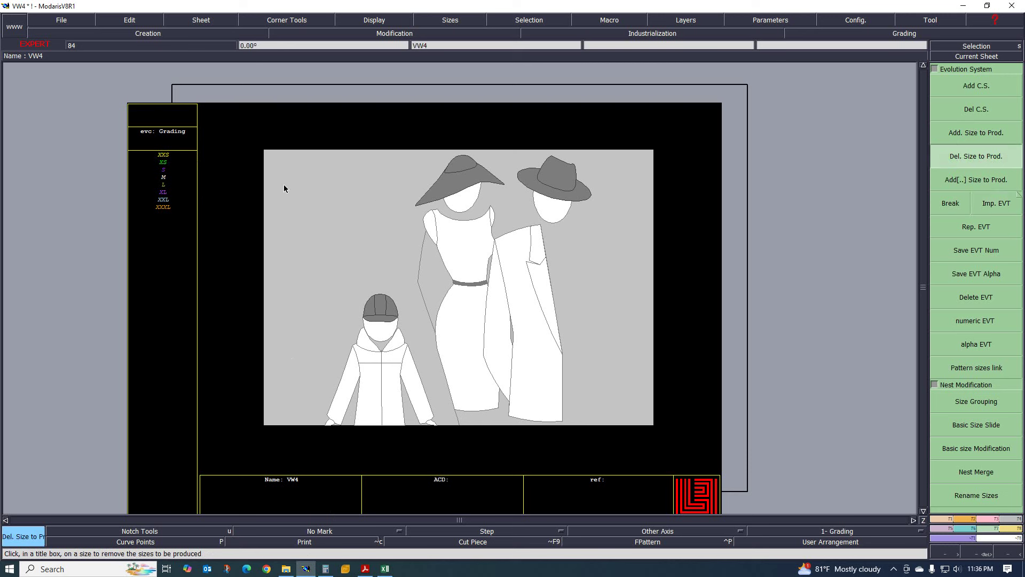
click(164, 156)
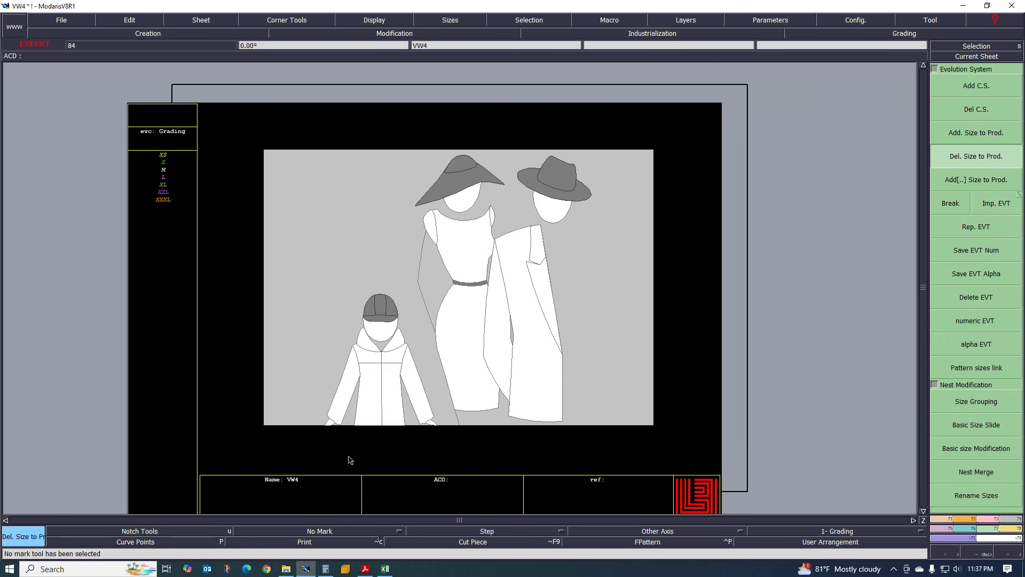
Step: Confirm the sample size in the Excel chart and make S the model's base size with Basic Size Slide
click(385, 569)
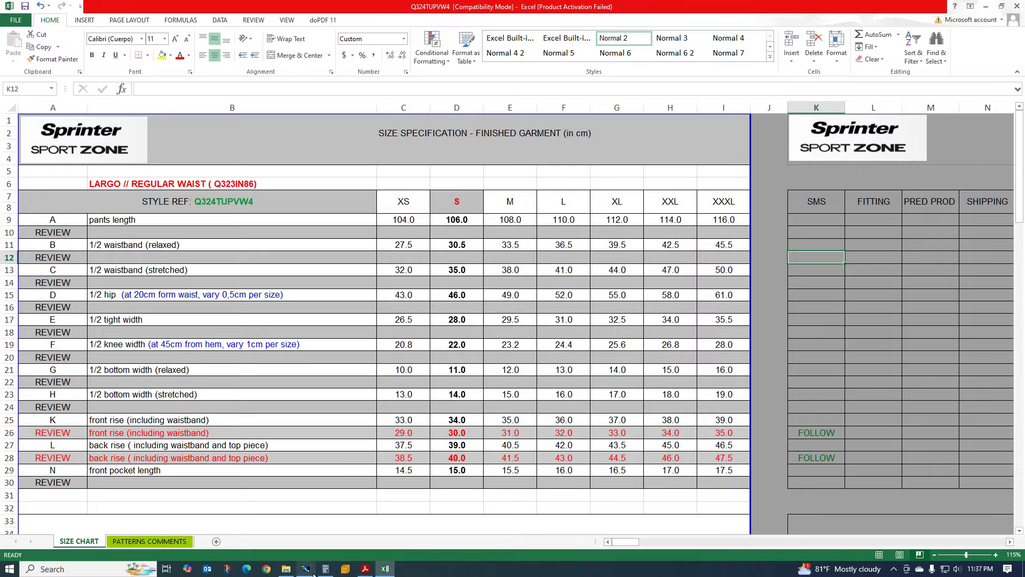
click(305, 569)
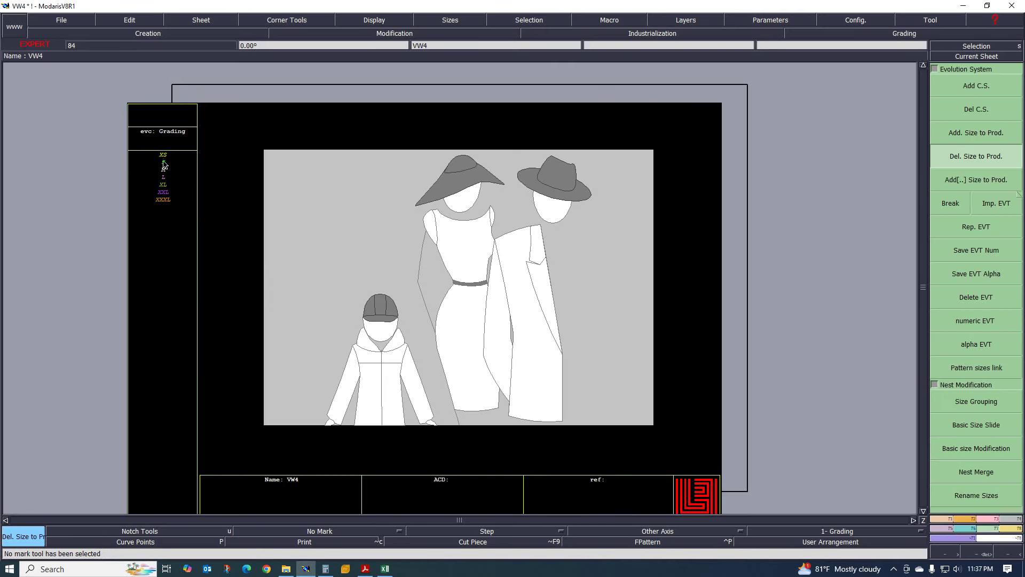
click(965, 448)
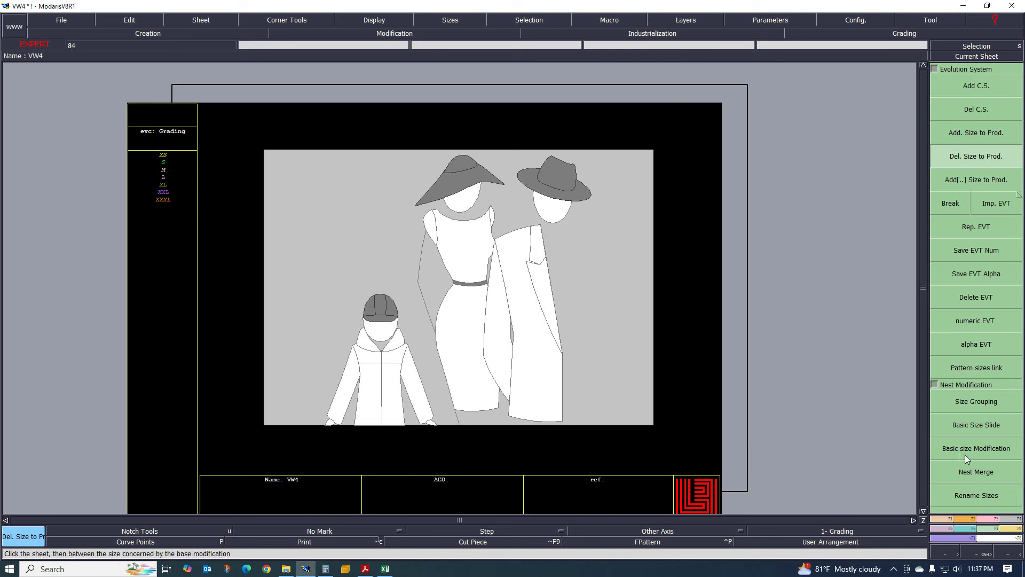
click(992, 426)
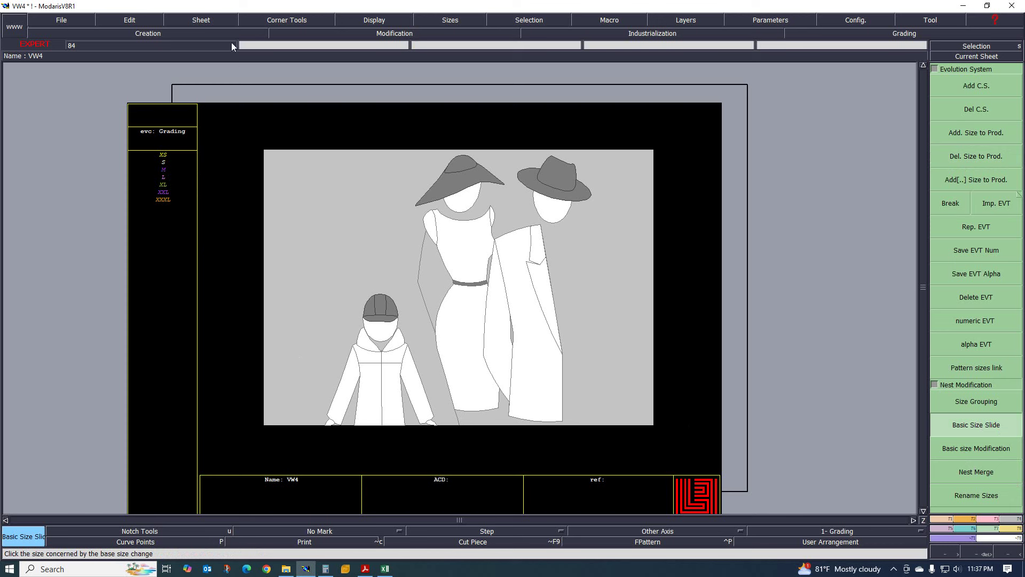
Step: Create a new blank sheet in the VW4 model
click(201, 21)
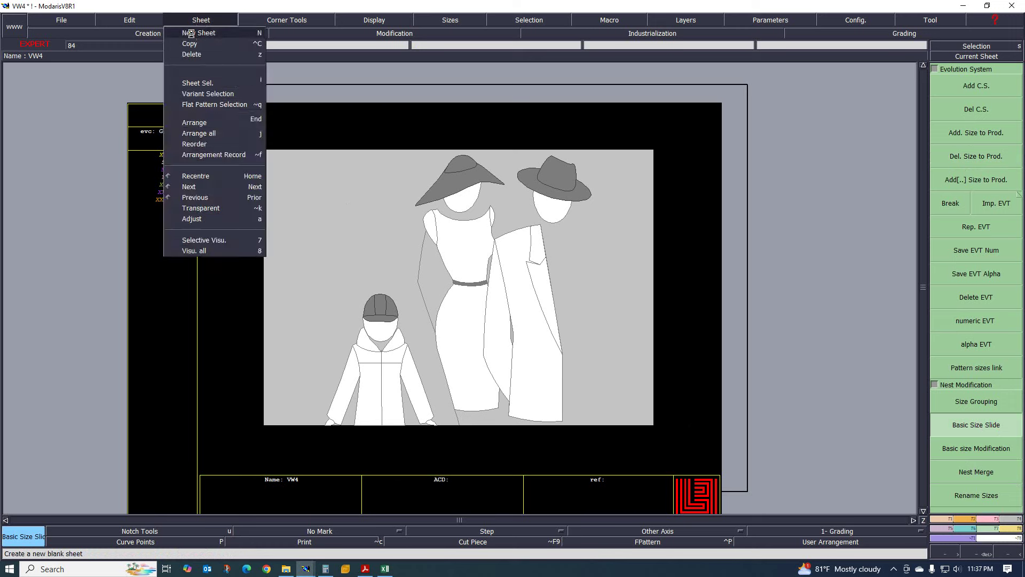
click(191, 31)
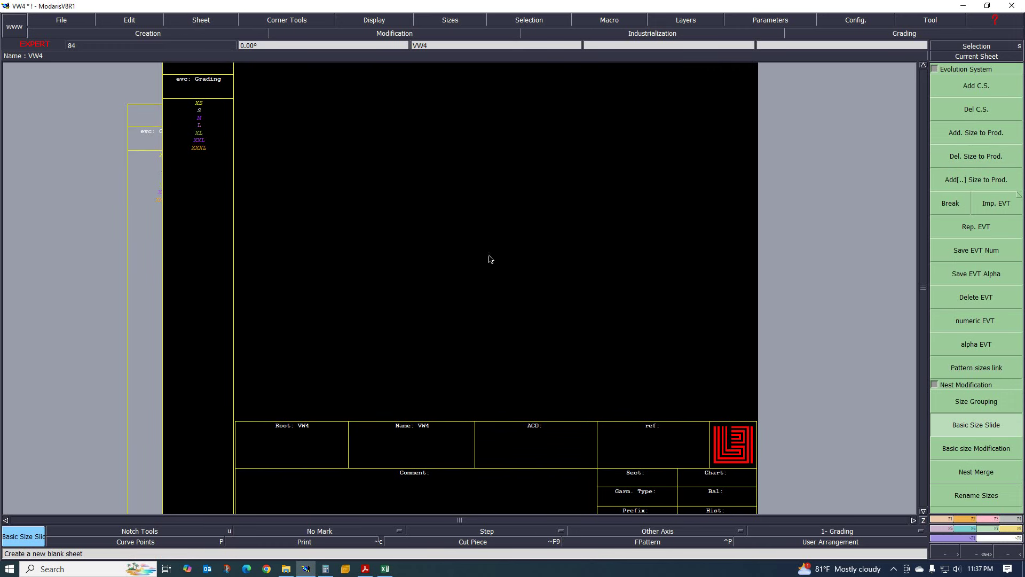
Step: Switch to the Excel size chart and review the size S pants length and the trouser measurement sketch
click(385, 569)
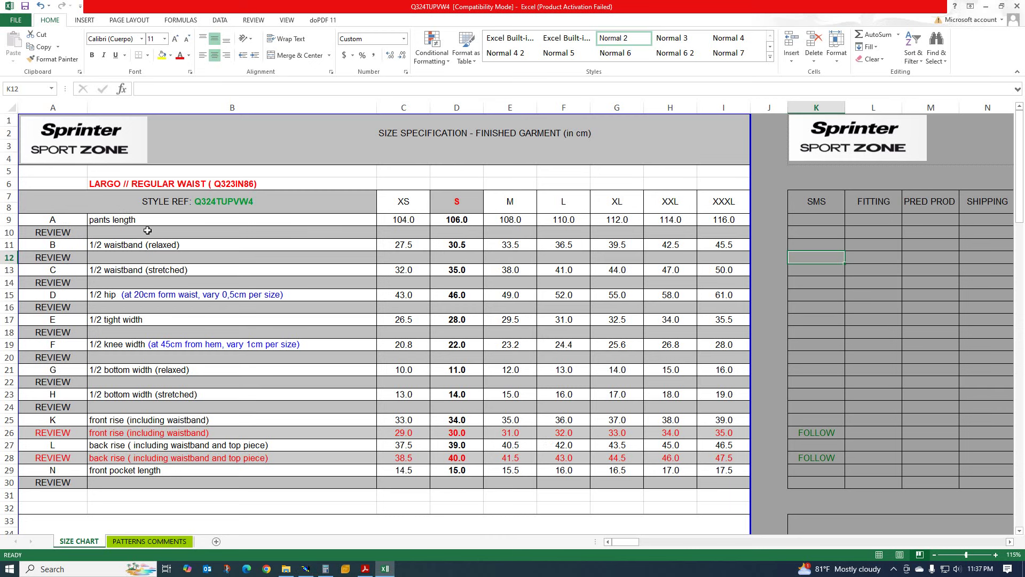
scroll(300, 263, down, 8)
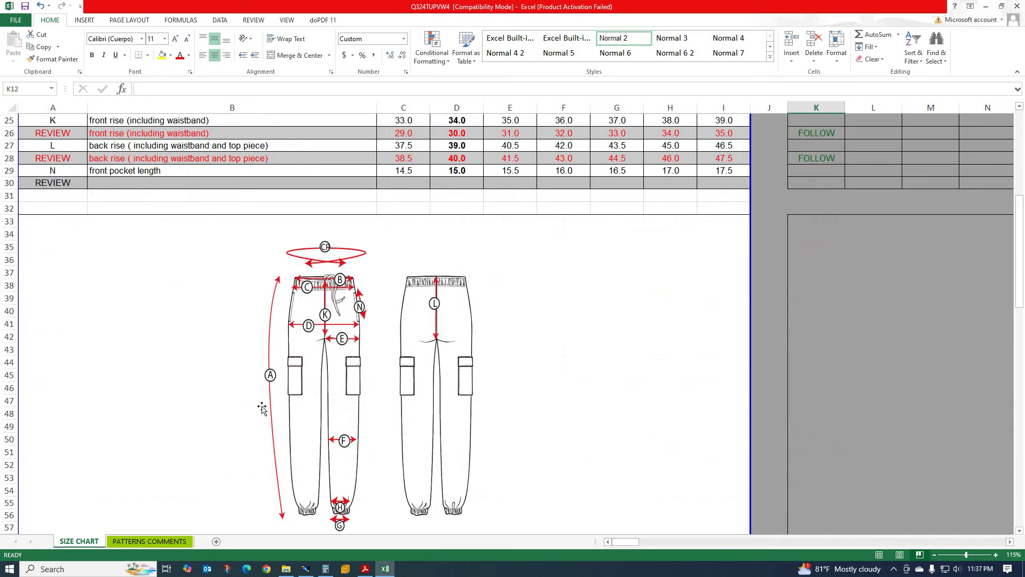
scroll(223, 357, up, 8)
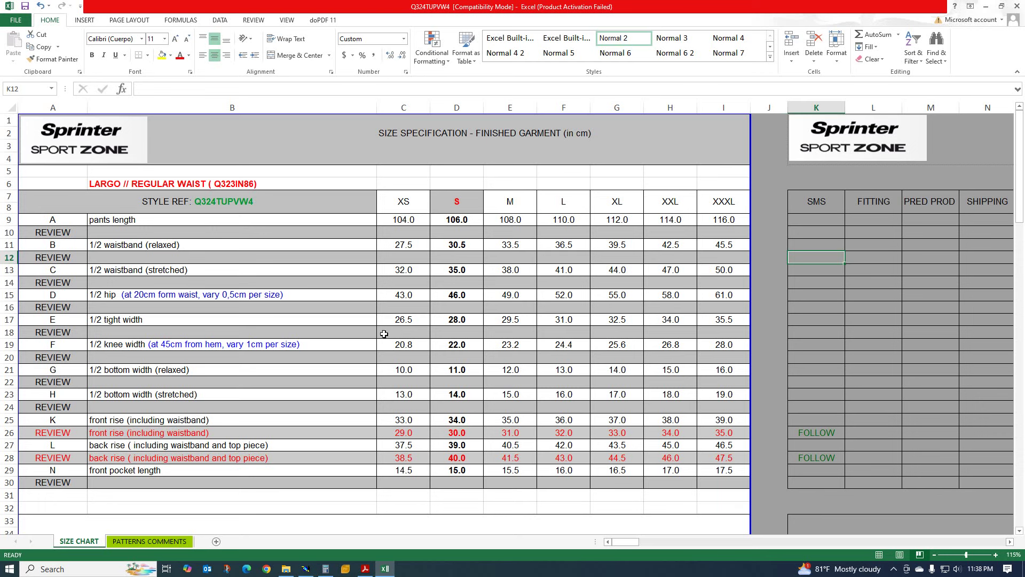
Step: Switch back to Modaris and draw a horizontal straight line on the new sheet with dx 106 cm and dy 0 for the pants length
click(306, 569)
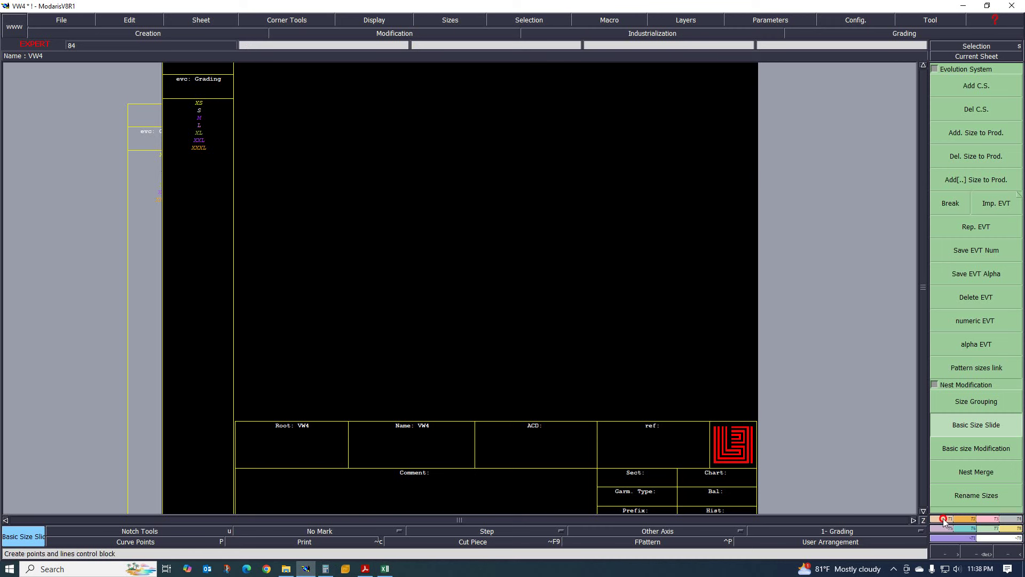
key(F1)
click(976, 286)
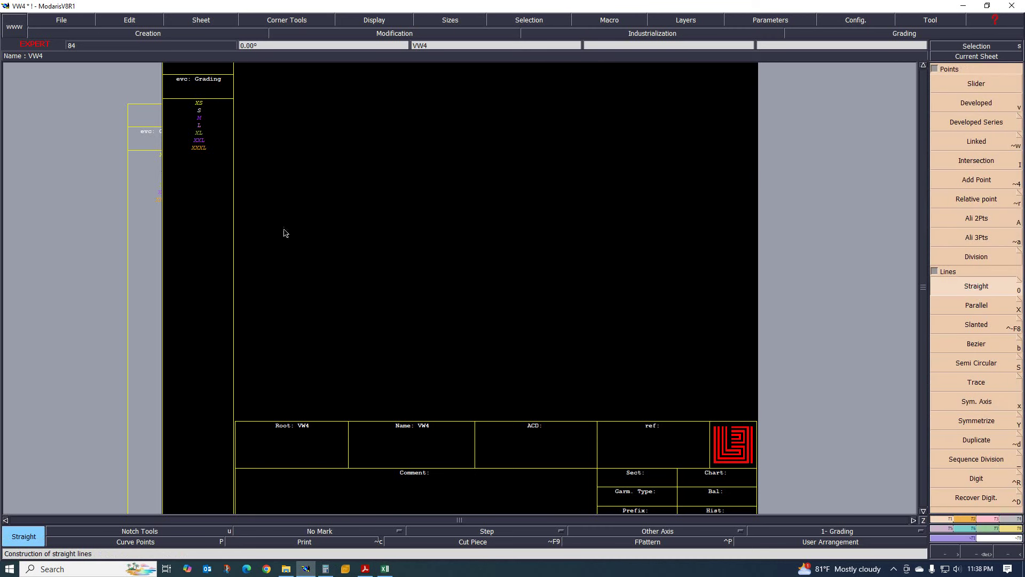
key(space)
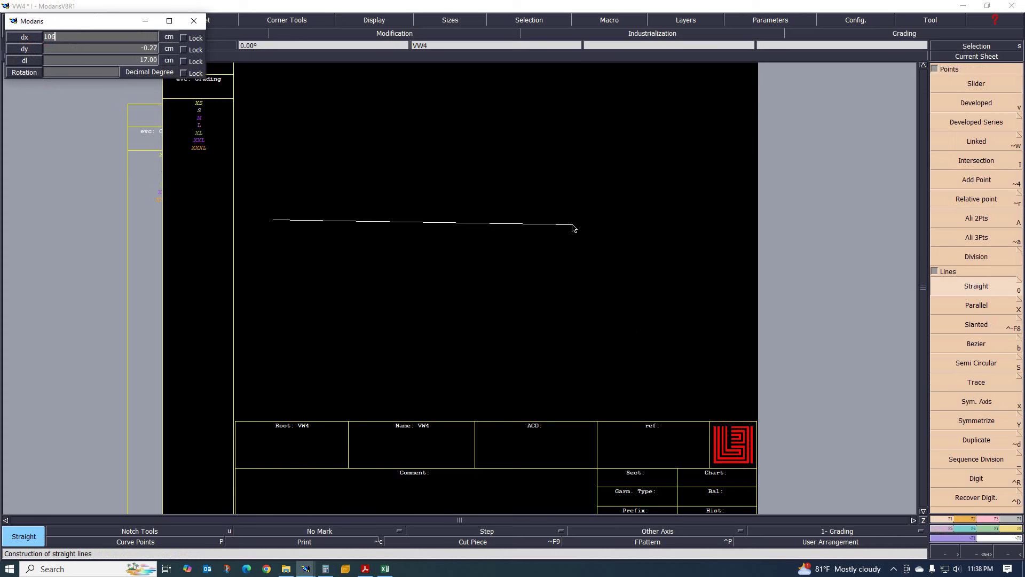
key(Tab)
text(00)
key(Return)
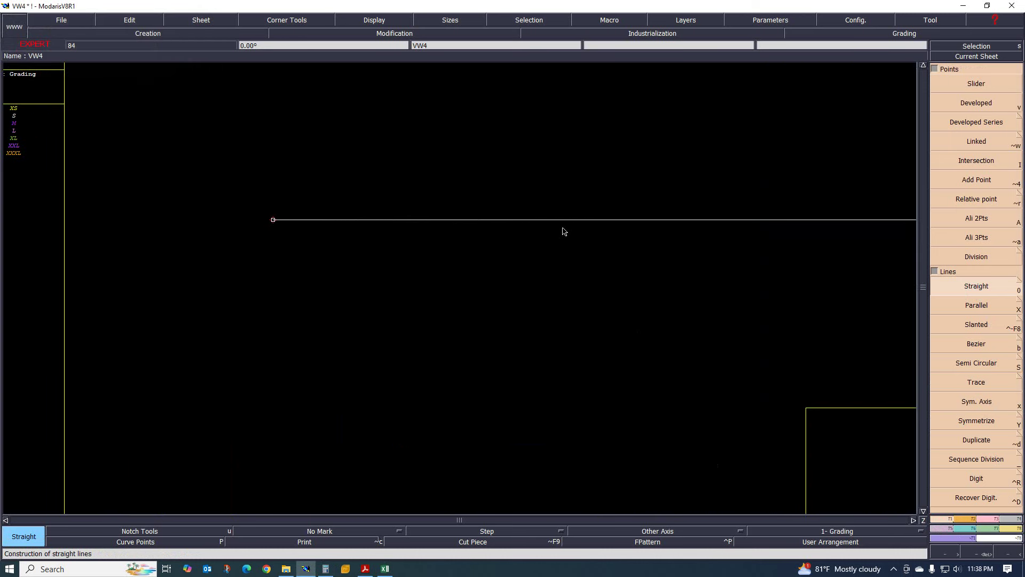
key(F12)
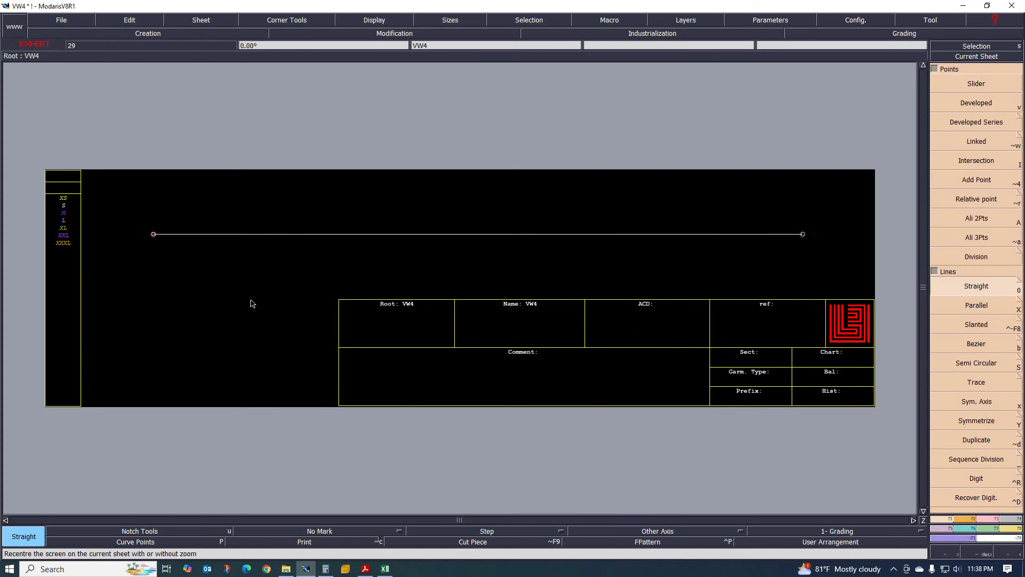
key(F12)
key(F12)
key(F12)
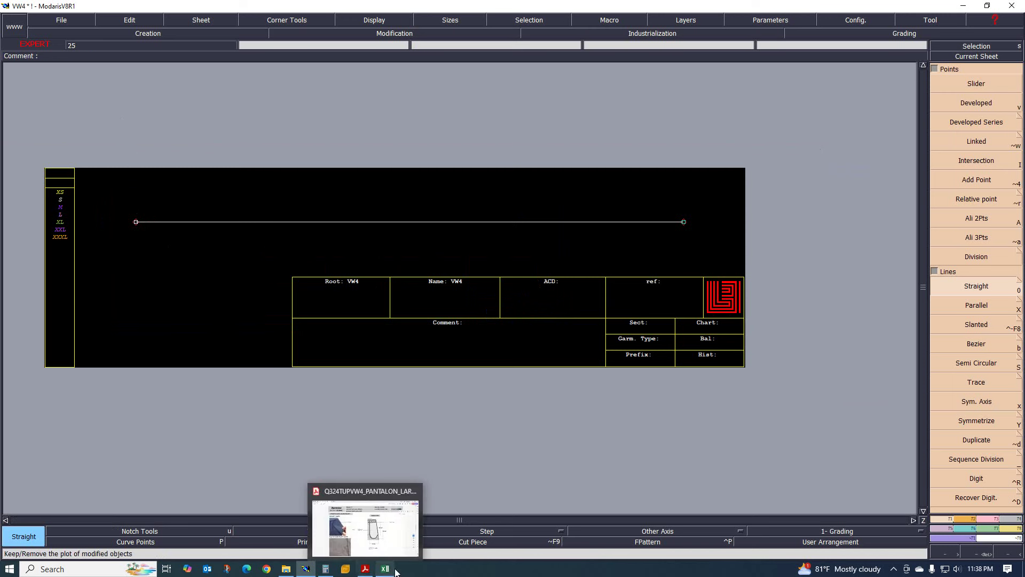
Step: Check the hip position in the Excel chart and add a Developed point on the line 20 cm from its waist end
click(388, 521)
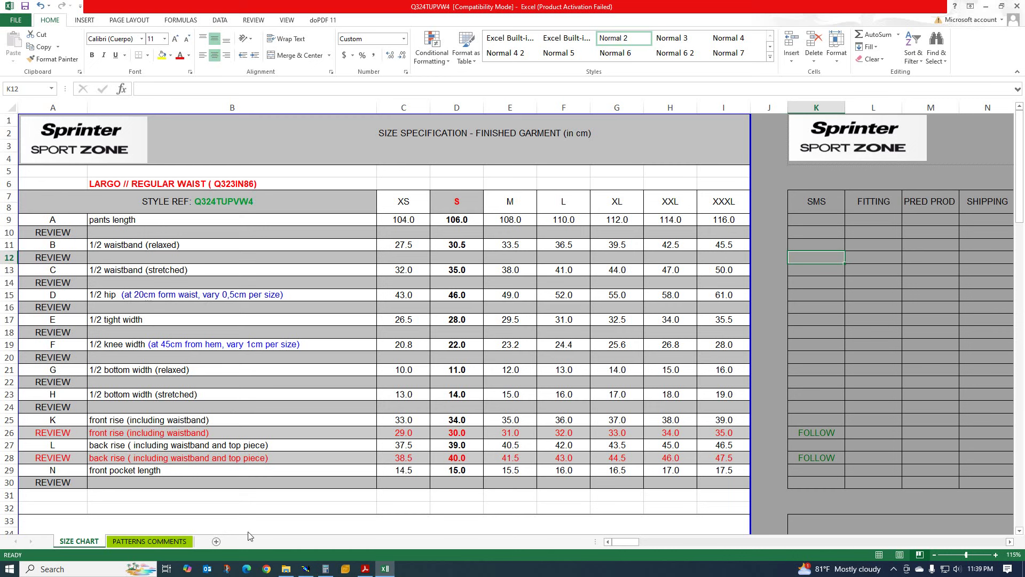
click(307, 570)
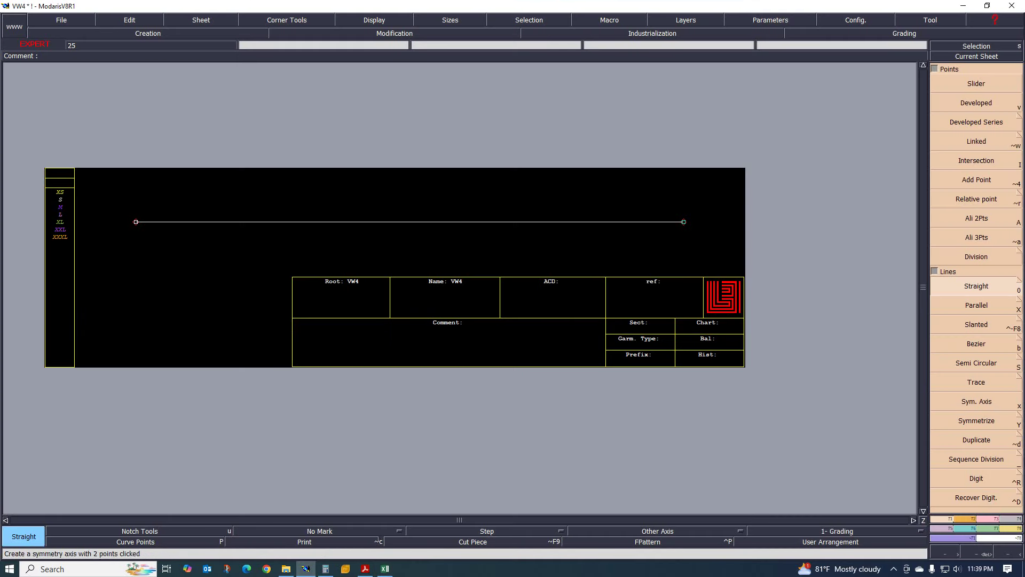
click(976, 107)
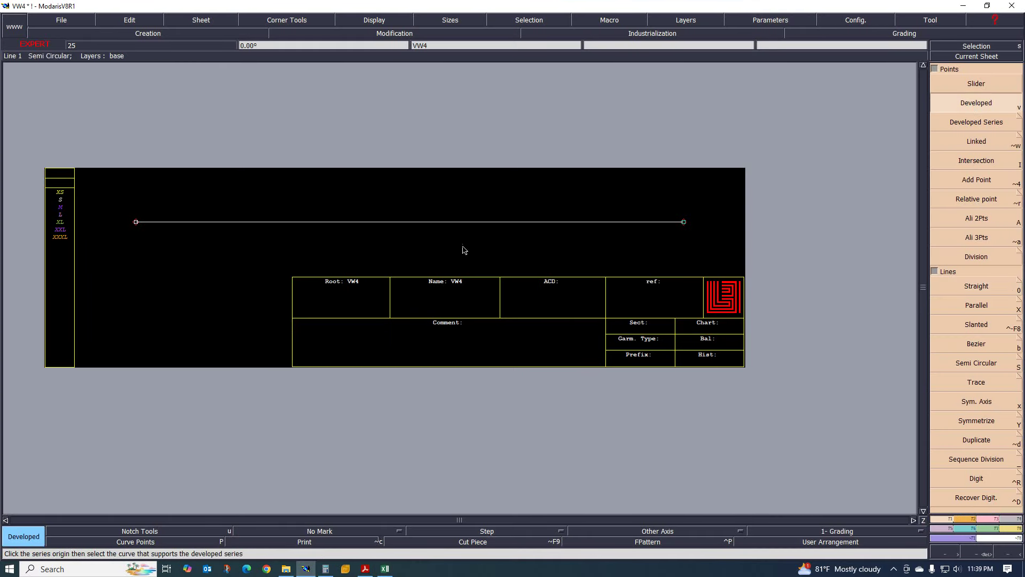
click(136, 221)
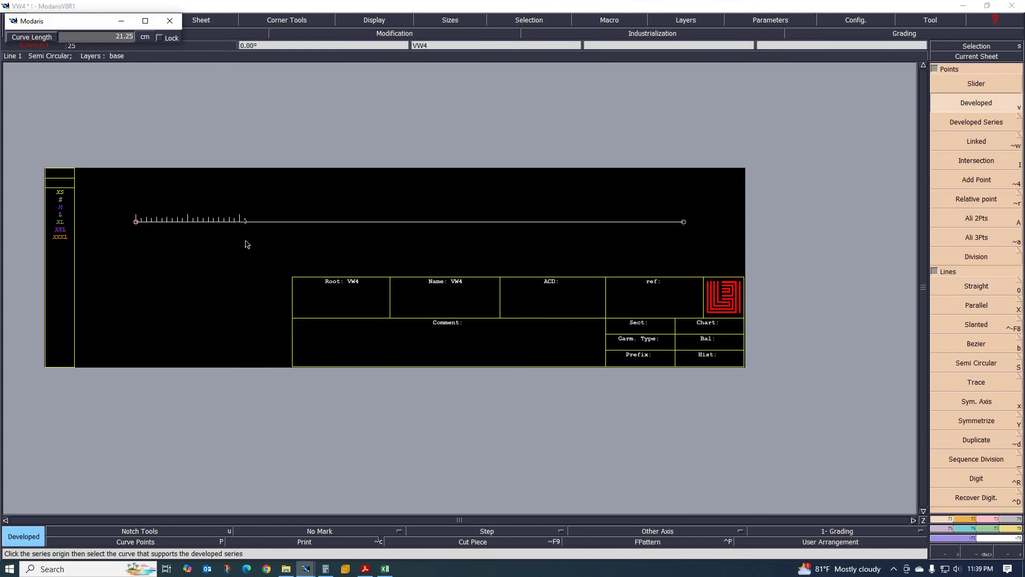
text(20)
key(Return)
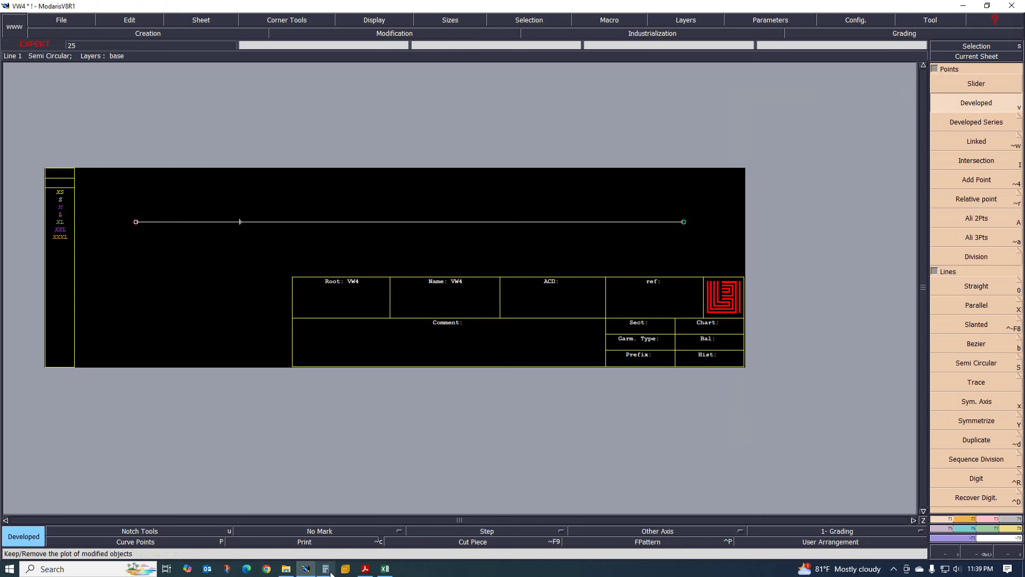
Step: Check the revised size S front rise in the Excel chart and add a Developed point 30 cm from the line's waist end
click(385, 569)
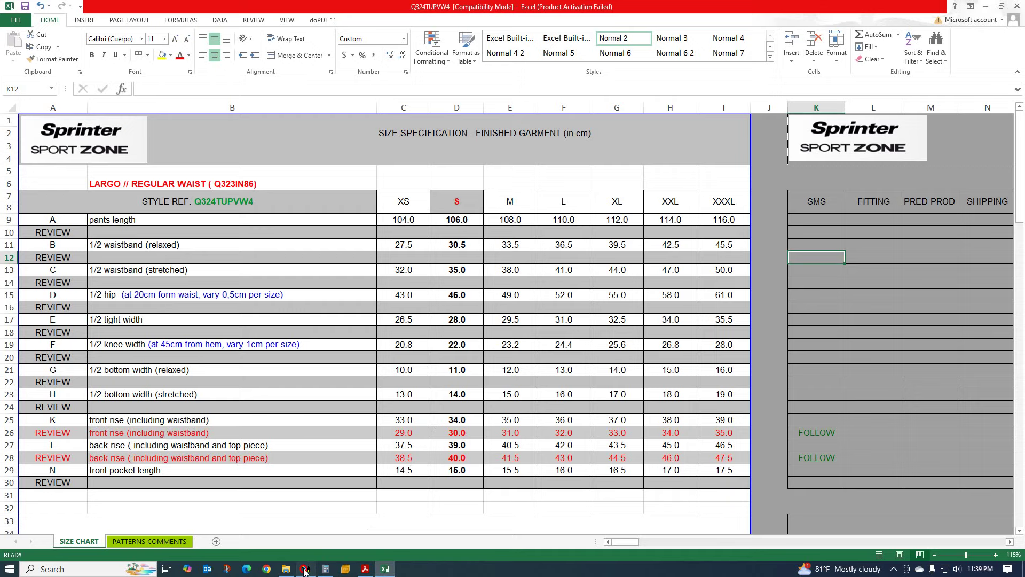
click(306, 569)
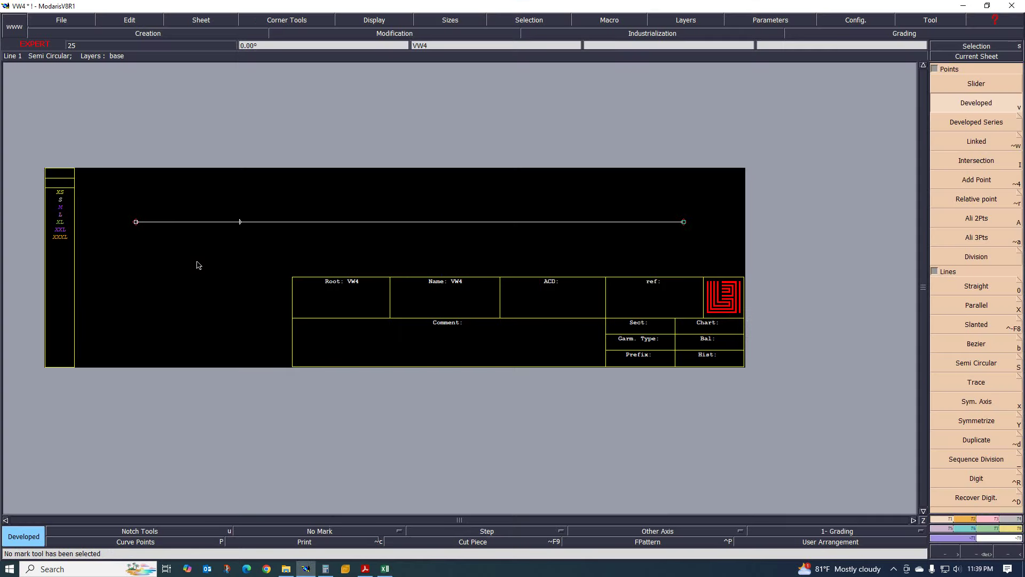
click(137, 222)
text(30)
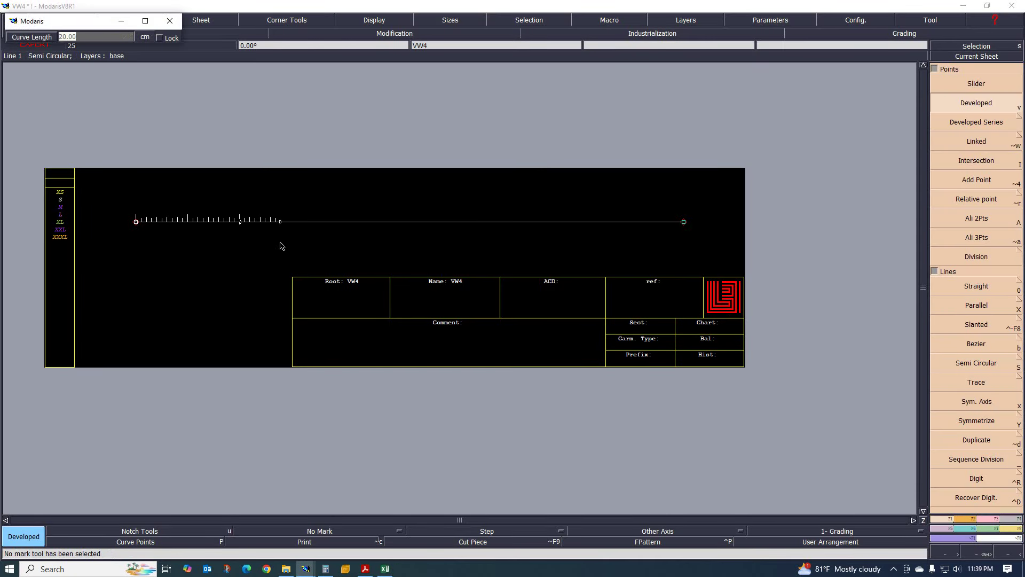
key(Return)
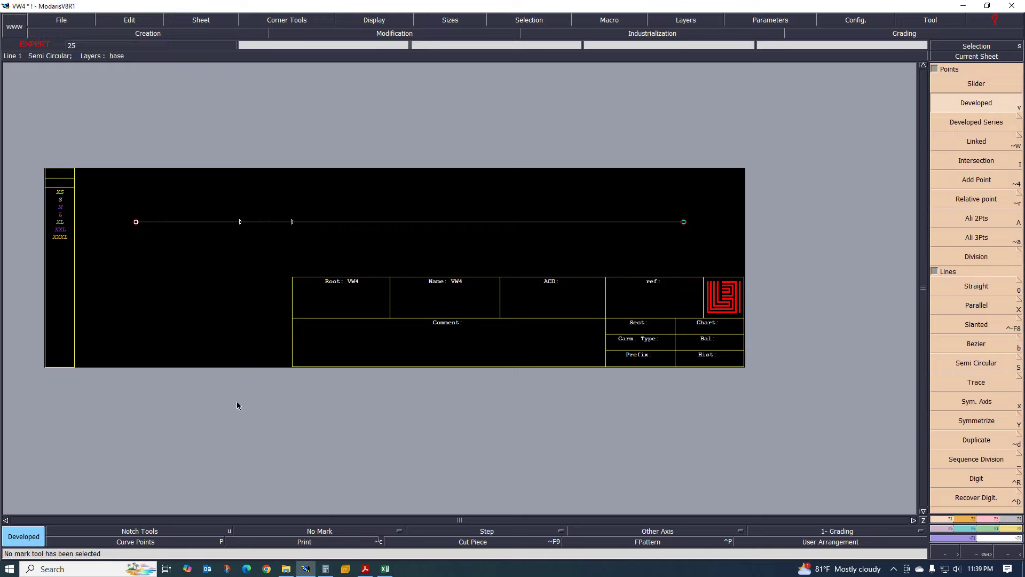
Step: Check the knee position in the Excel chart and add a Developed point on the line 45 cm from its hem end
click(385, 569)
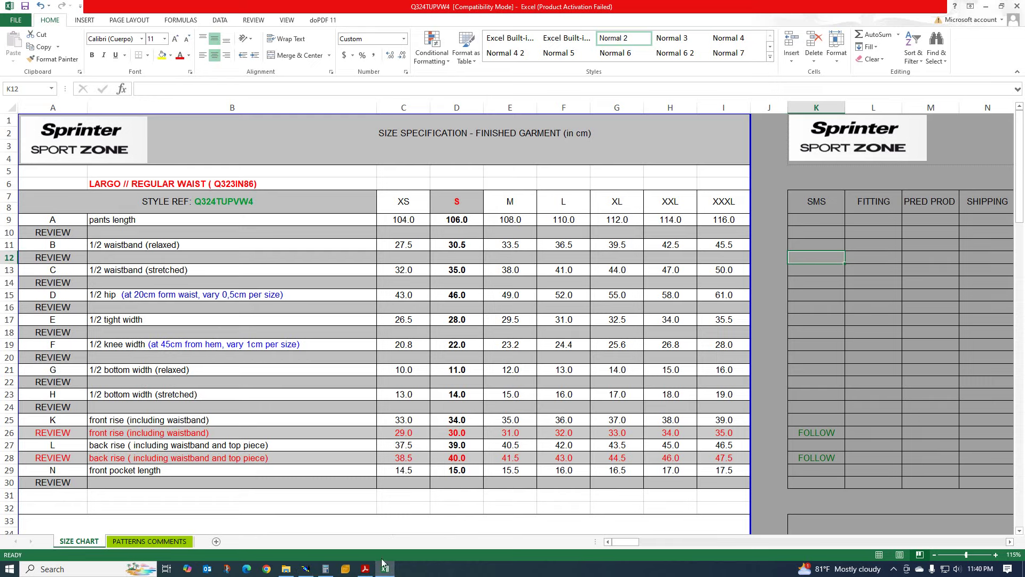
click(306, 570)
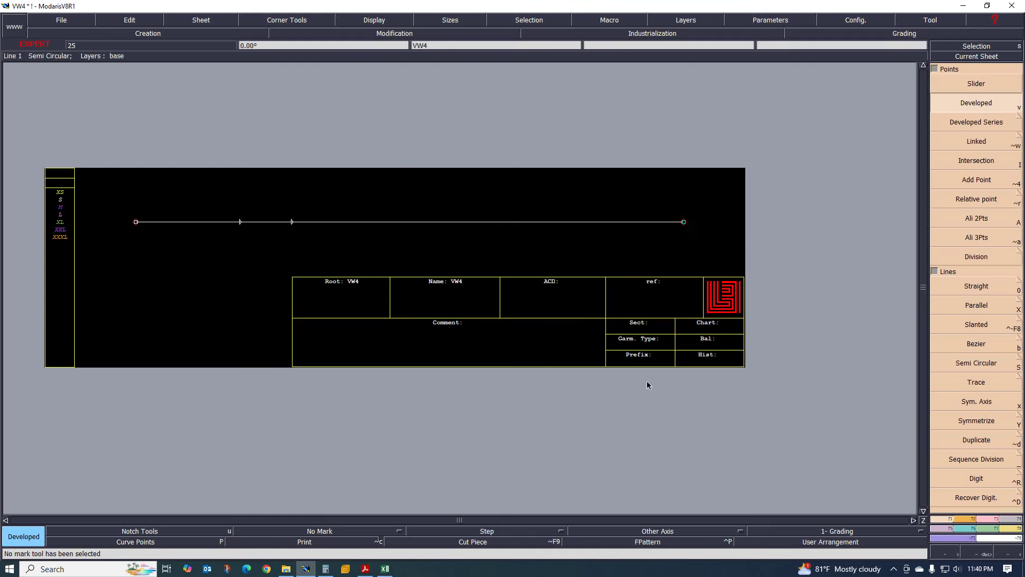
click(685, 221)
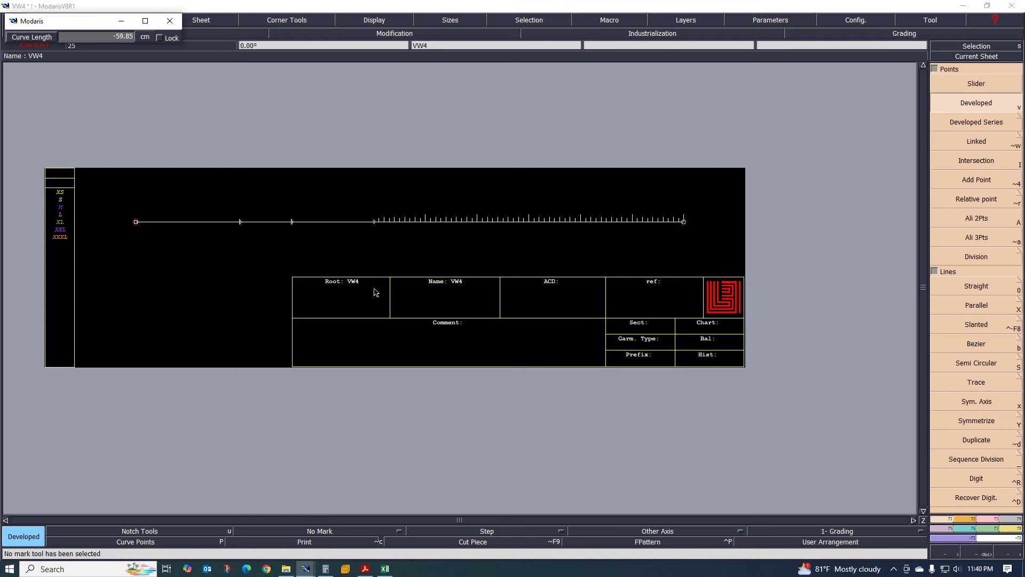
key(BackSpace)
key(Return)
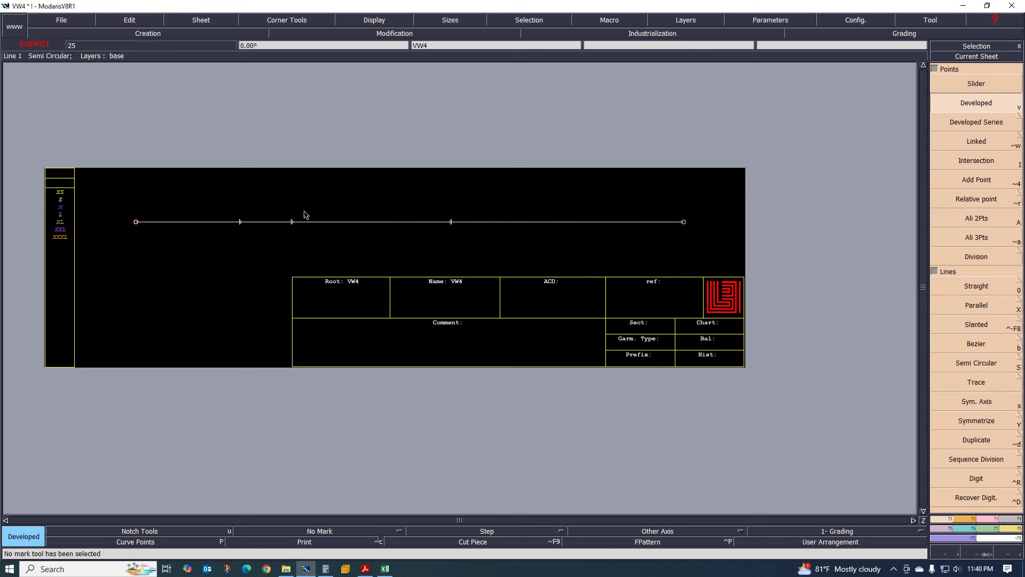
Step: Review the Excel size chart and calculate 10 ÷ 3 in the Calculator
scroll(293, 172, up, 1)
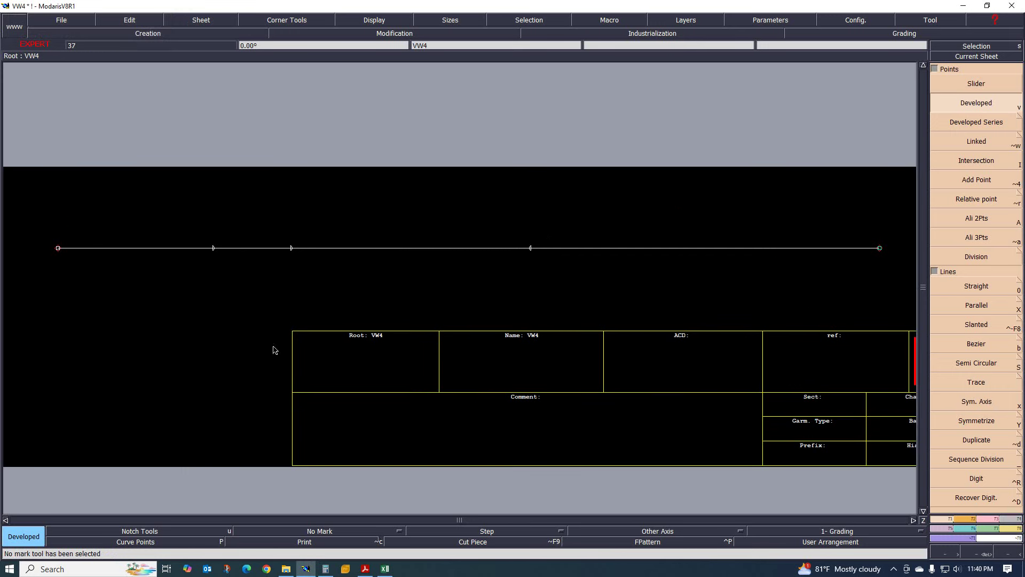
click(387, 573)
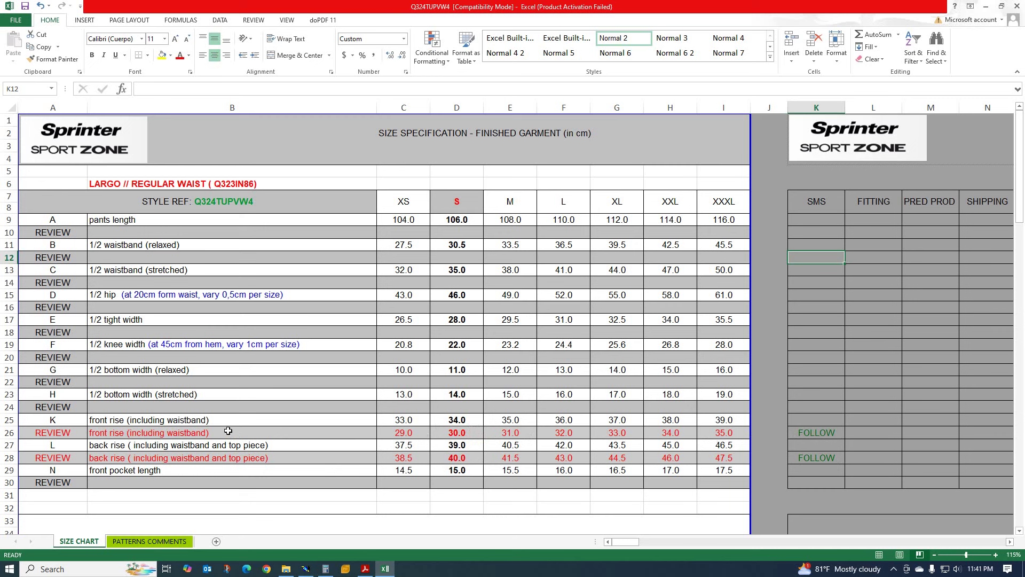
click(325, 570)
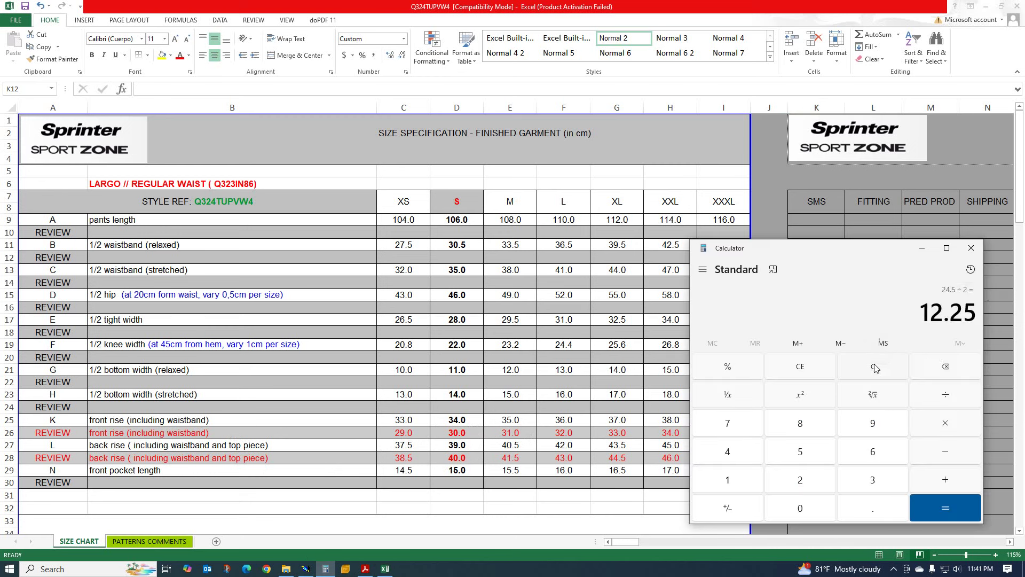
click(874, 367)
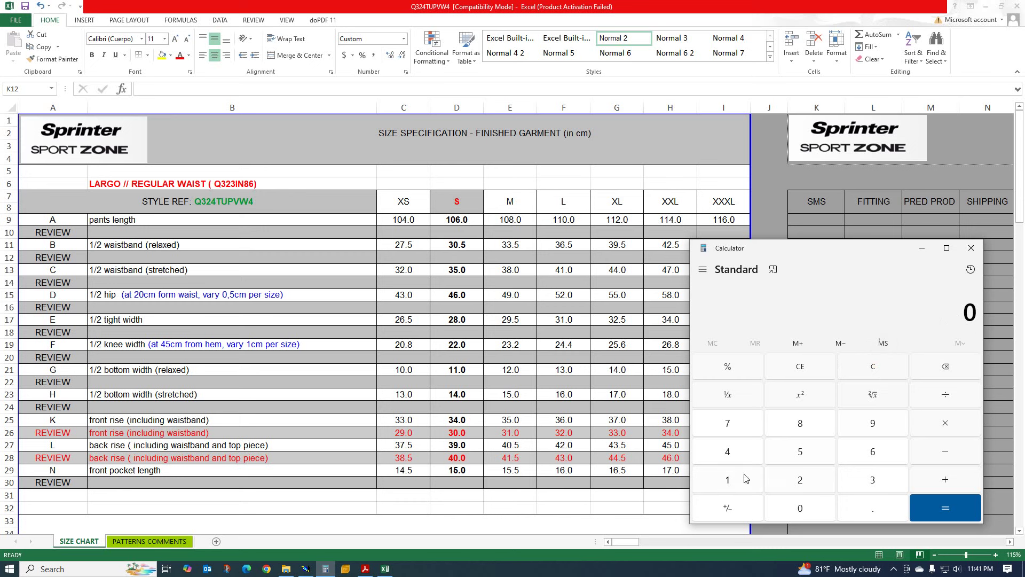
click(728, 479)
click(800, 508)
click(946, 395)
click(872, 480)
click(945, 508)
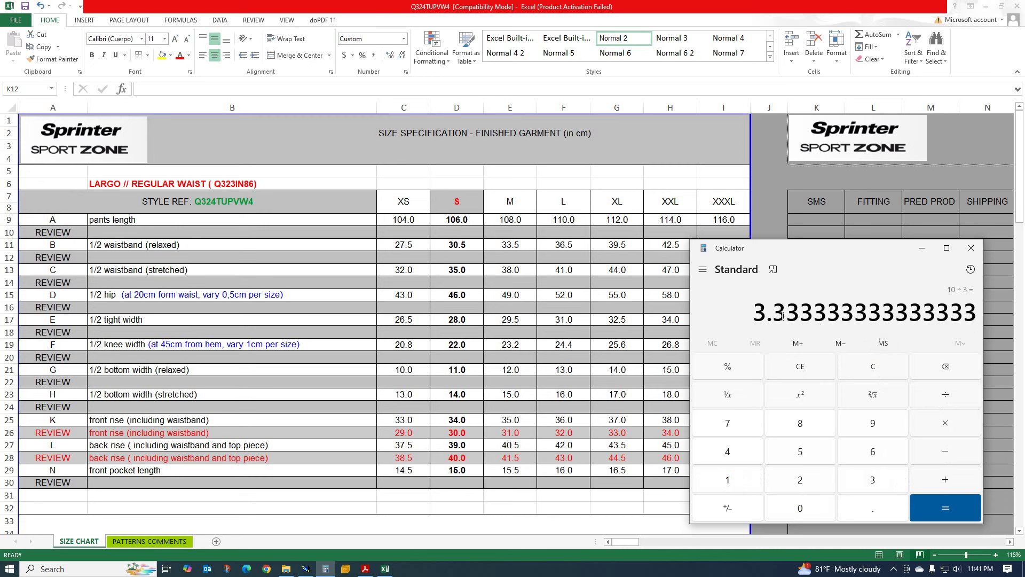
drag(799, 311, 754, 312)
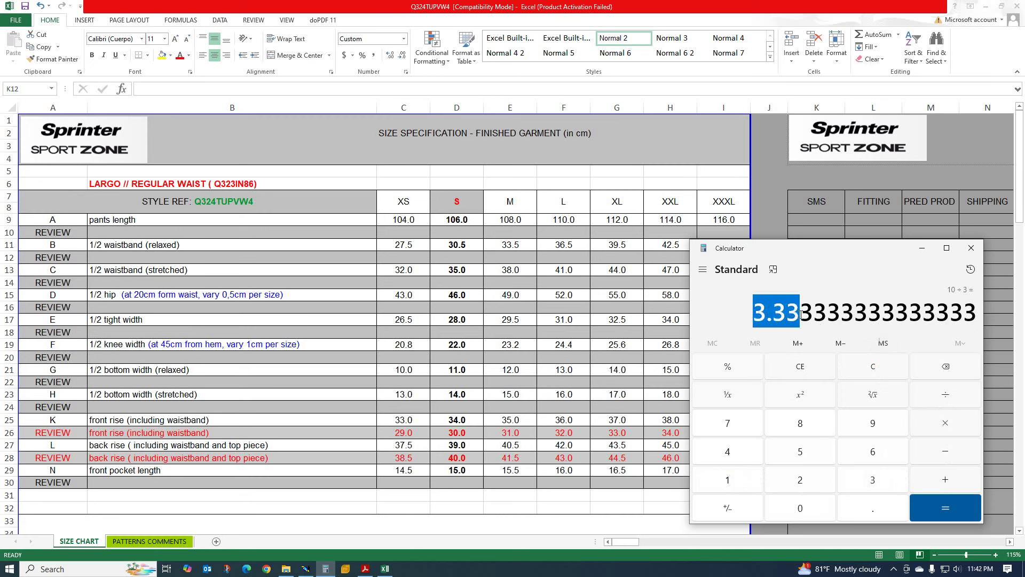
click(772, 319)
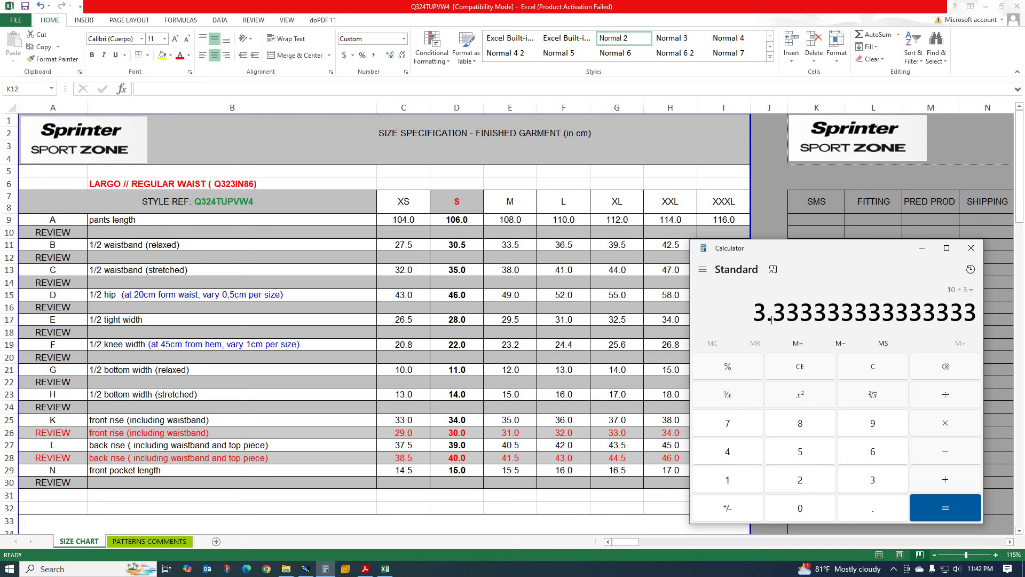
drag(768, 315, 752, 314)
Step: Subtract 3 from the size S thigh width of 28 and divide the result by 2 in the Calculator
click(882, 368)
click(808, 483)
click(805, 431)
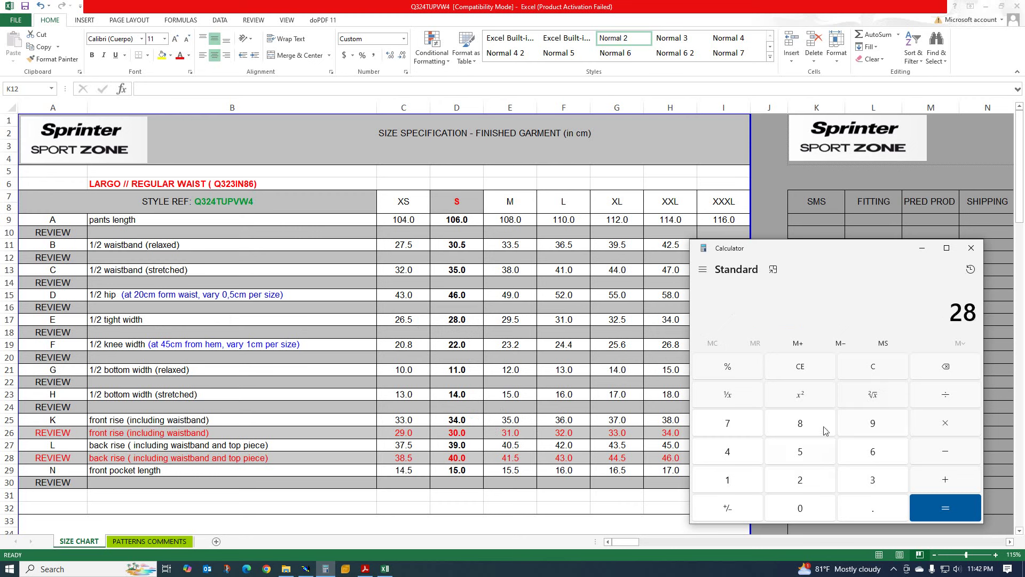
click(953, 454)
click(884, 485)
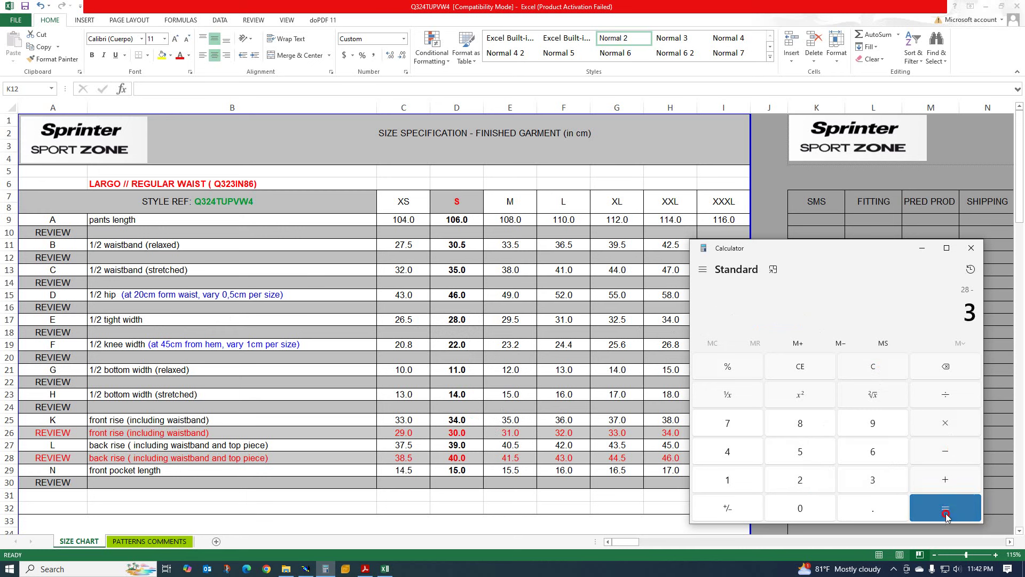
click(945, 507)
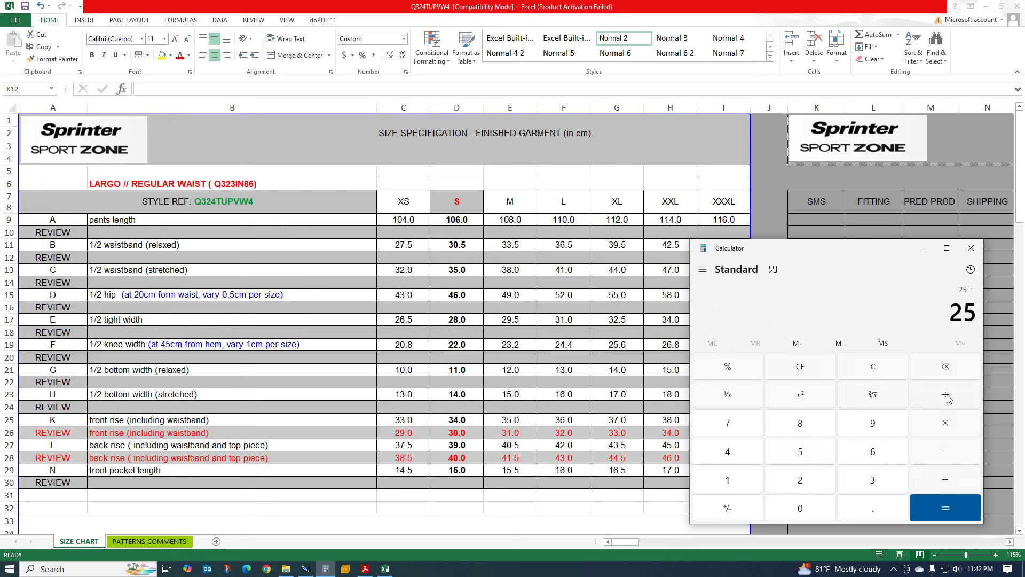
click(800, 480)
click(945, 507)
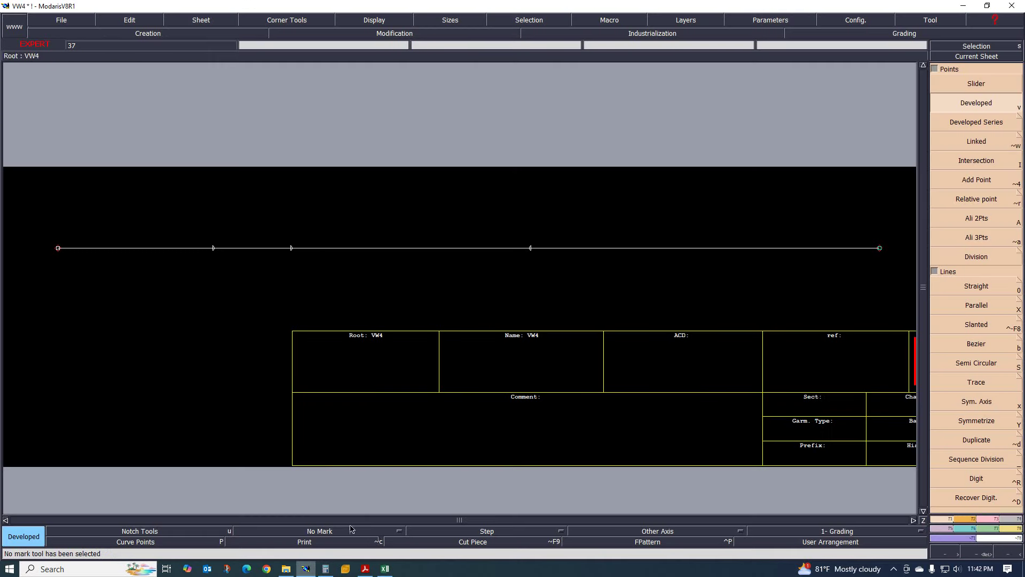
Step: In Modaris, try a vertical straight line 2.5 cm long from the 30 cm rise point, and undo it
click(305, 569)
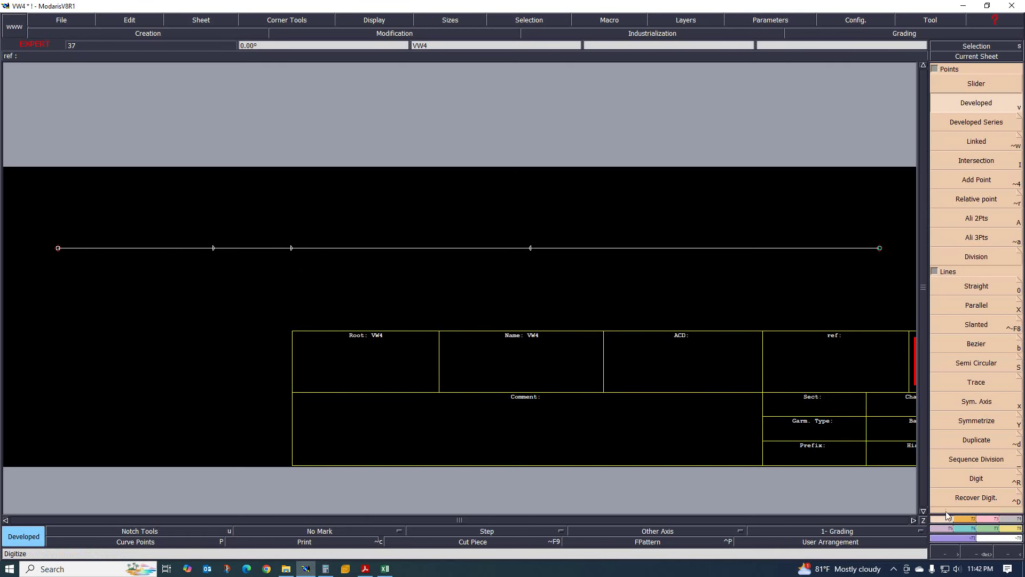
click(987, 287)
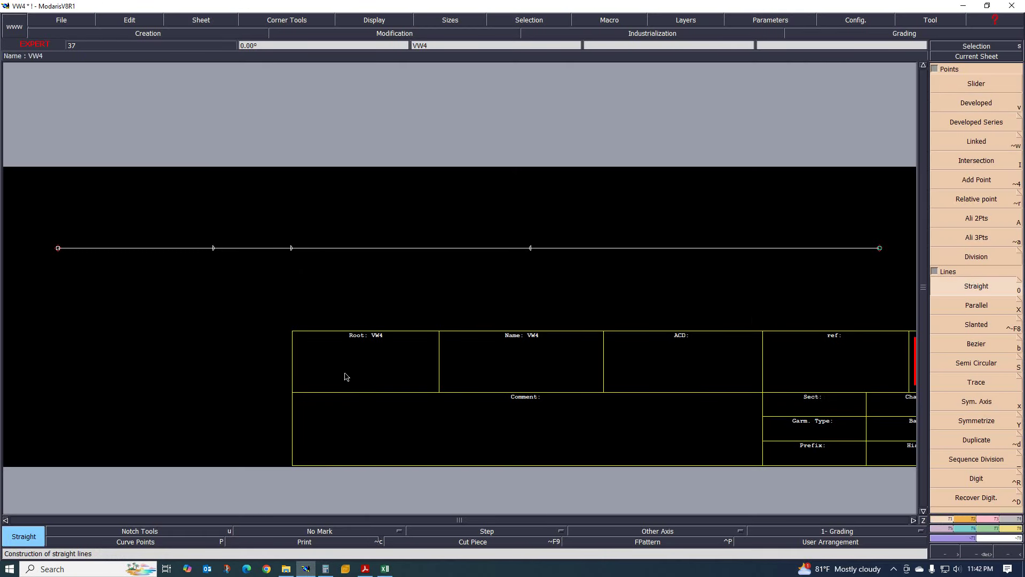
click(292, 248)
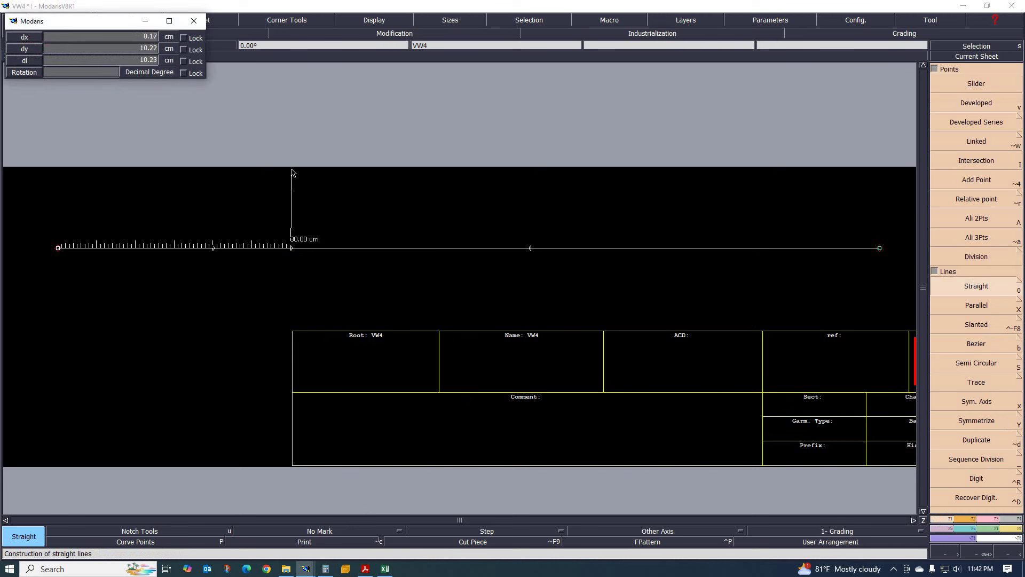
text(106.00)
text(0)
key(Tab)
text(2.5)
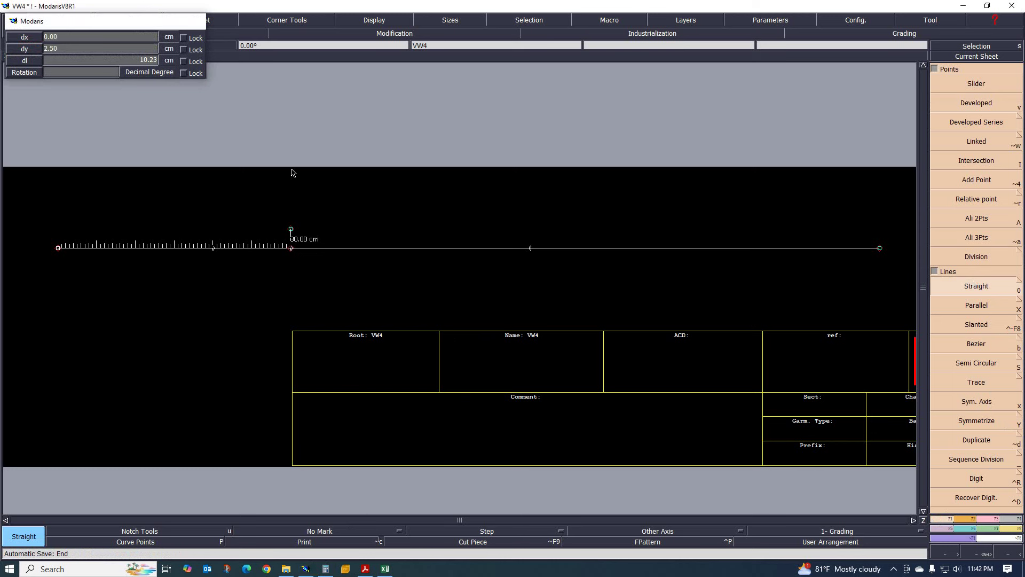
key(Return)
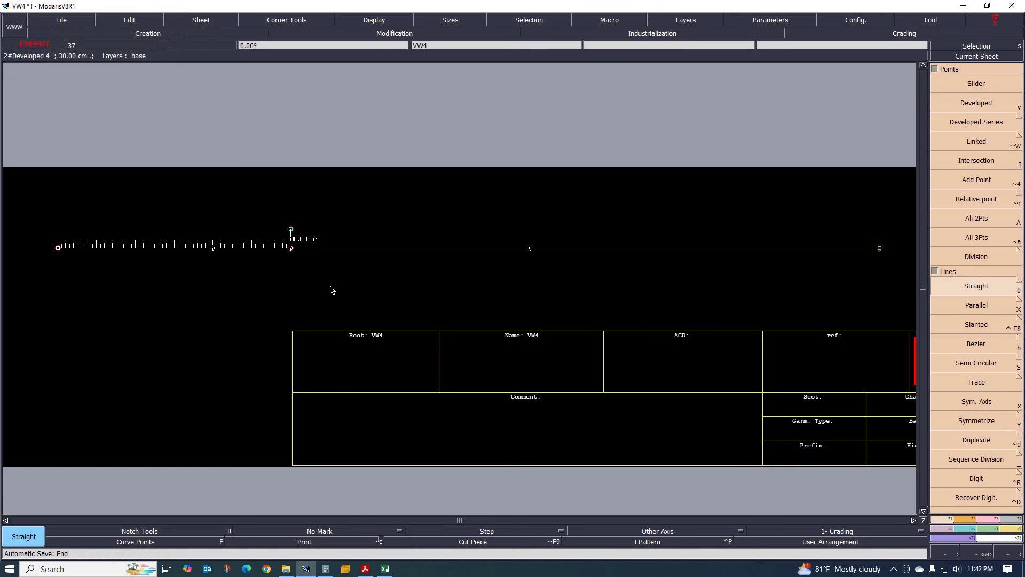
key(ctrl+z)
Step: Draw a vertical straight line 12.5 cm upward from the 30 cm rise point on the length line
click(290, 248)
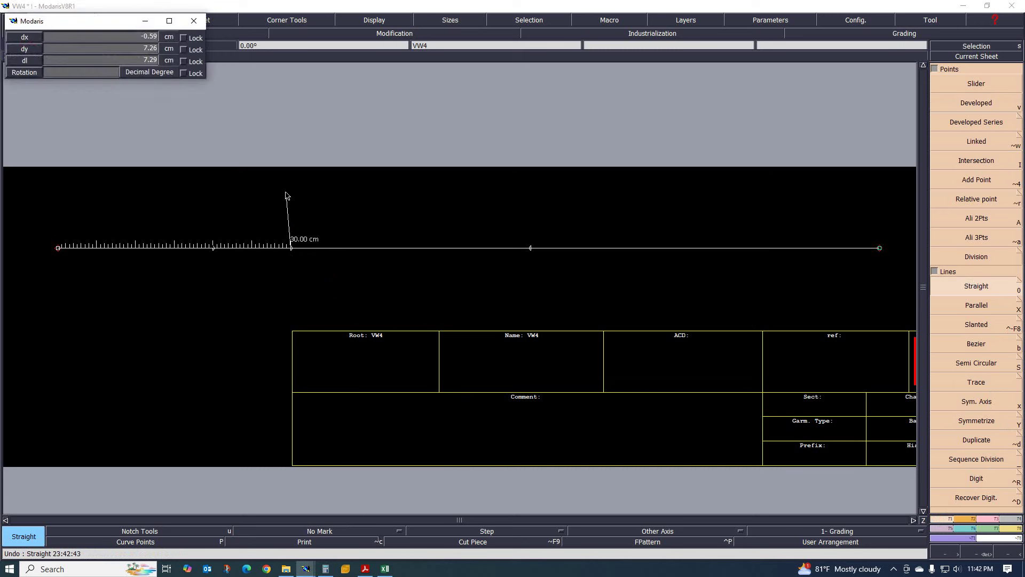
key(Tab)
text(2.50)
text(12.5)
key(Return)
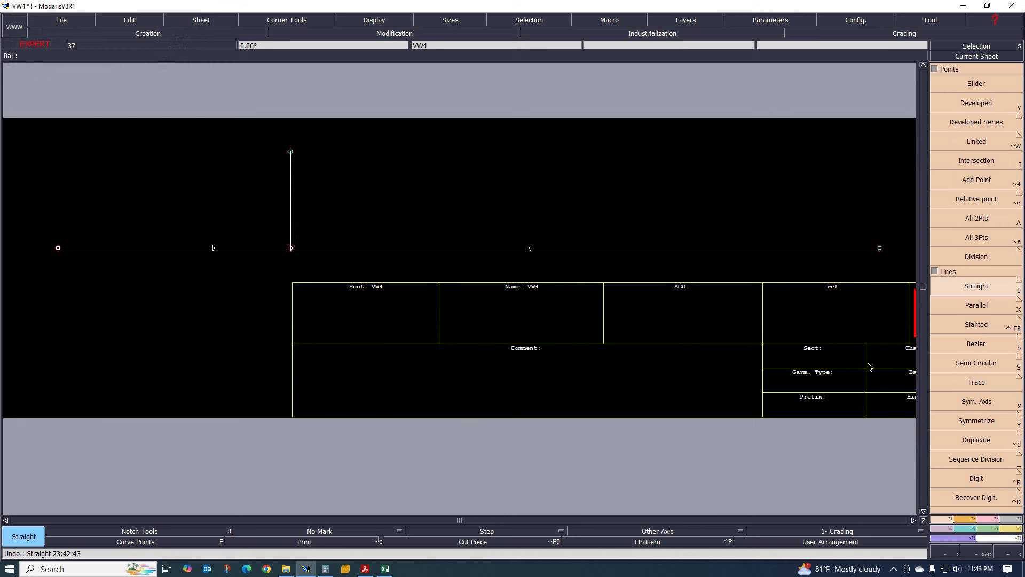
Step: Extend the vertical thigh line below the length line with Len.Str.Line, matching the length of its upper half
right_click(985, 284)
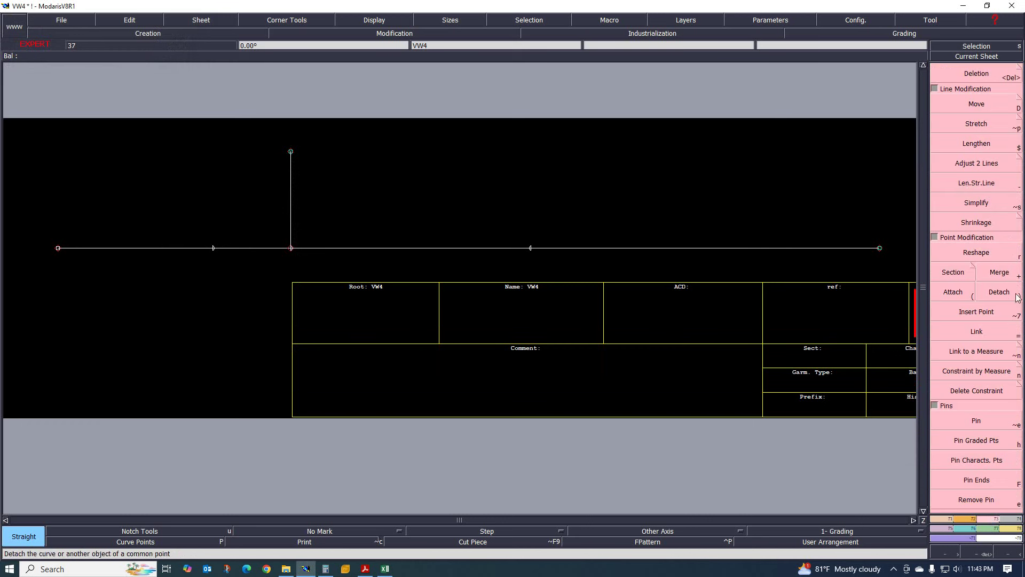
click(967, 187)
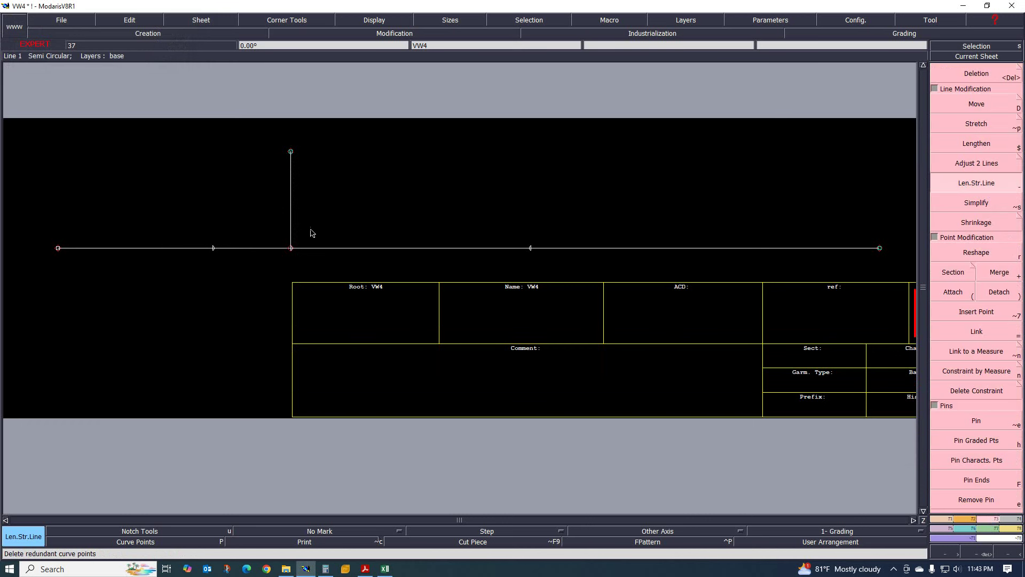
click(291, 222)
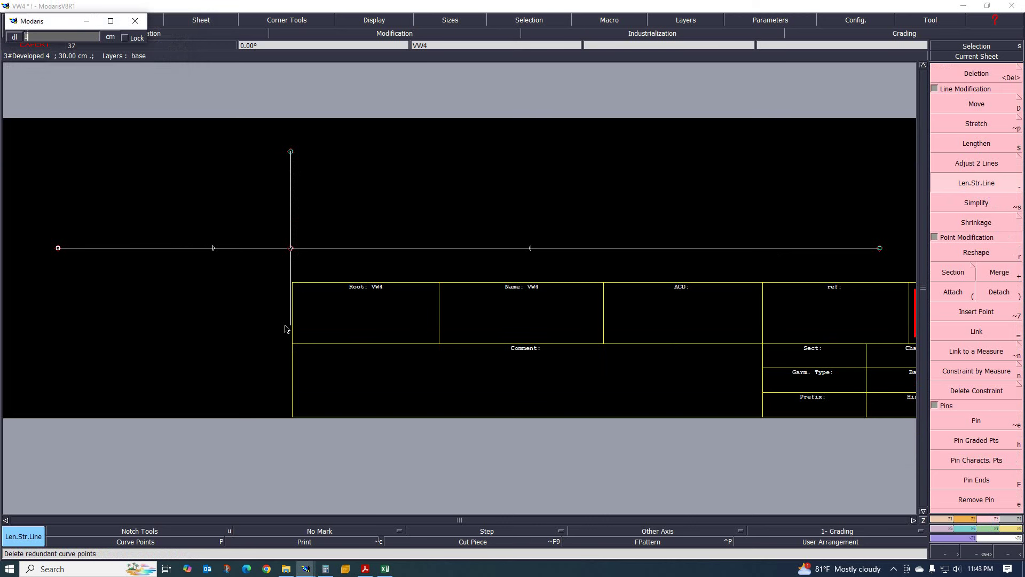
key(Return)
click(293, 318)
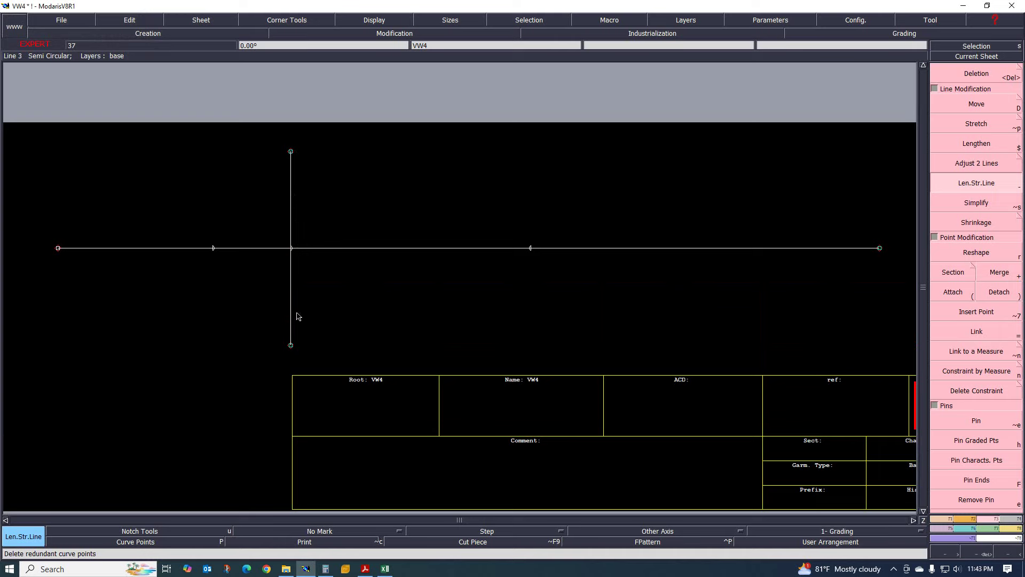
Step: Open Notepad over the Excel size chart, enter the thigh width 28, and clear the note before returning to Modaris
click(385, 568)
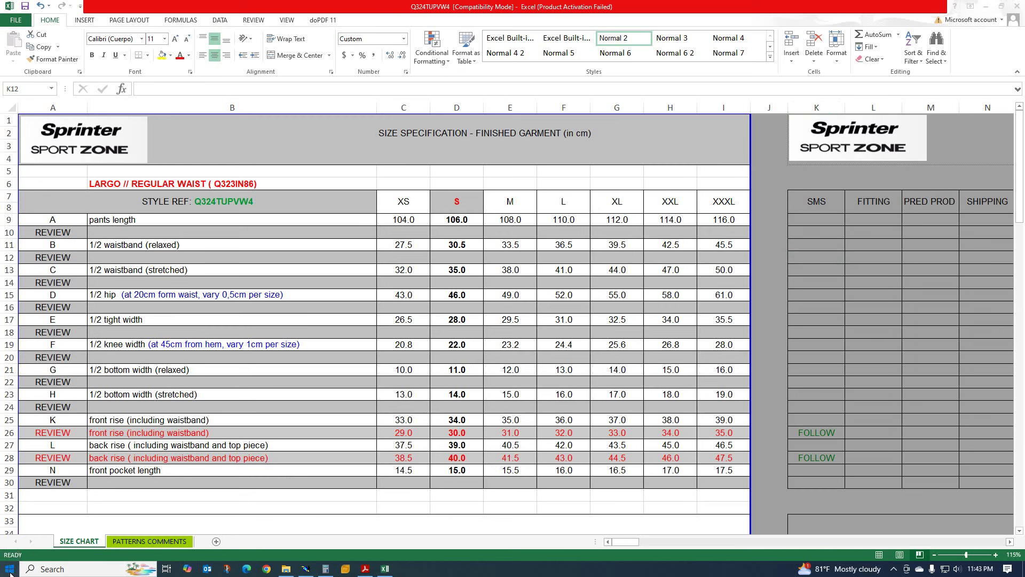
click(10, 569)
text(NO)
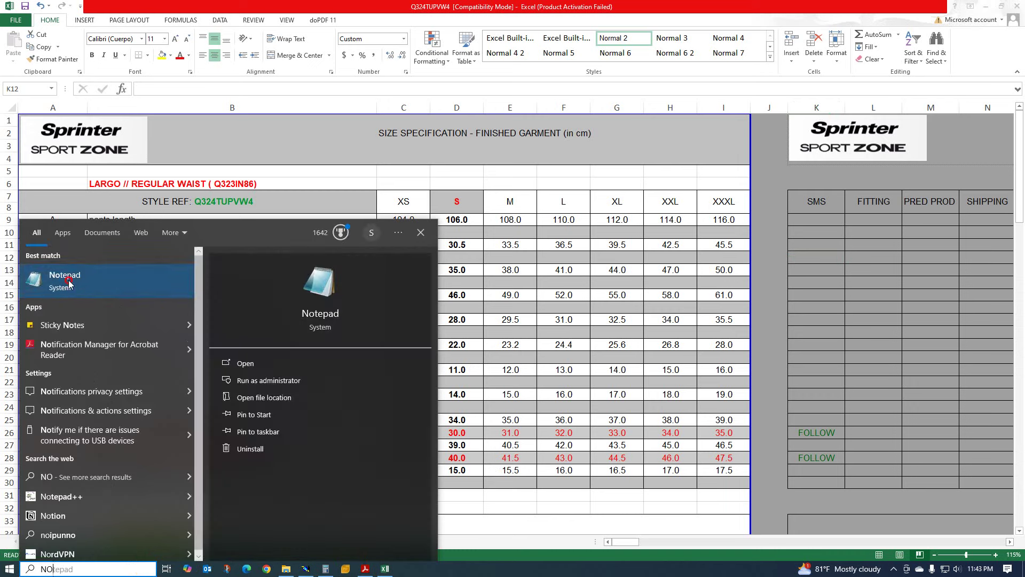
click(69, 281)
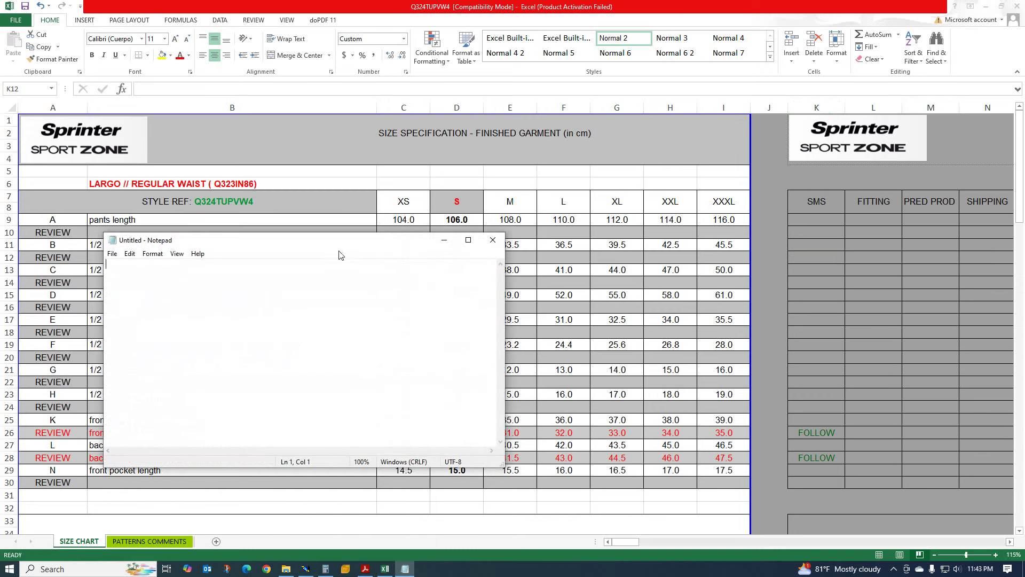
drag(339, 252, 540, 270)
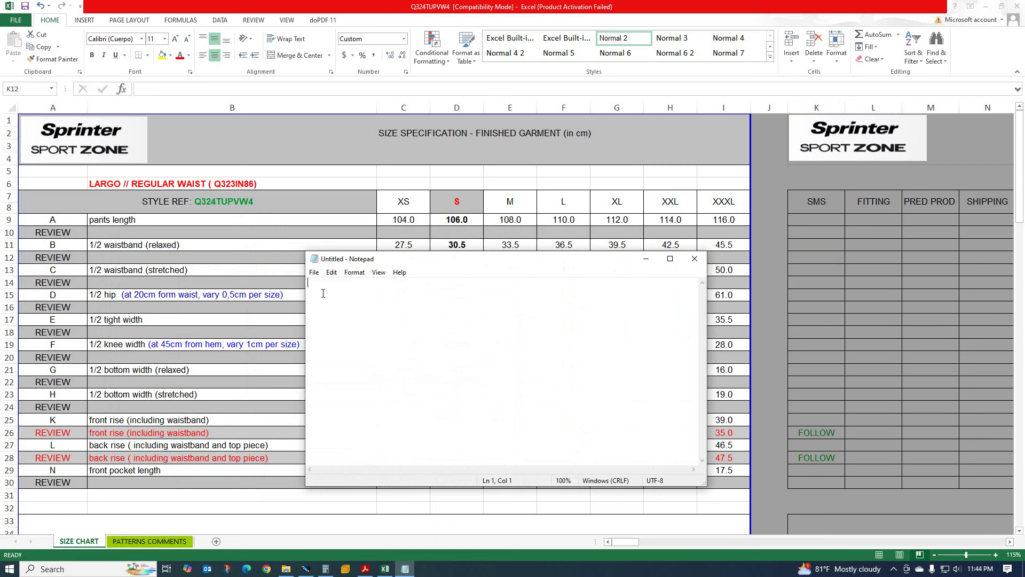
text(28)
text(1)
key(BackSpace)
key(BackSpace)
key(BackSpace)
click(321, 283)
click(646, 258)
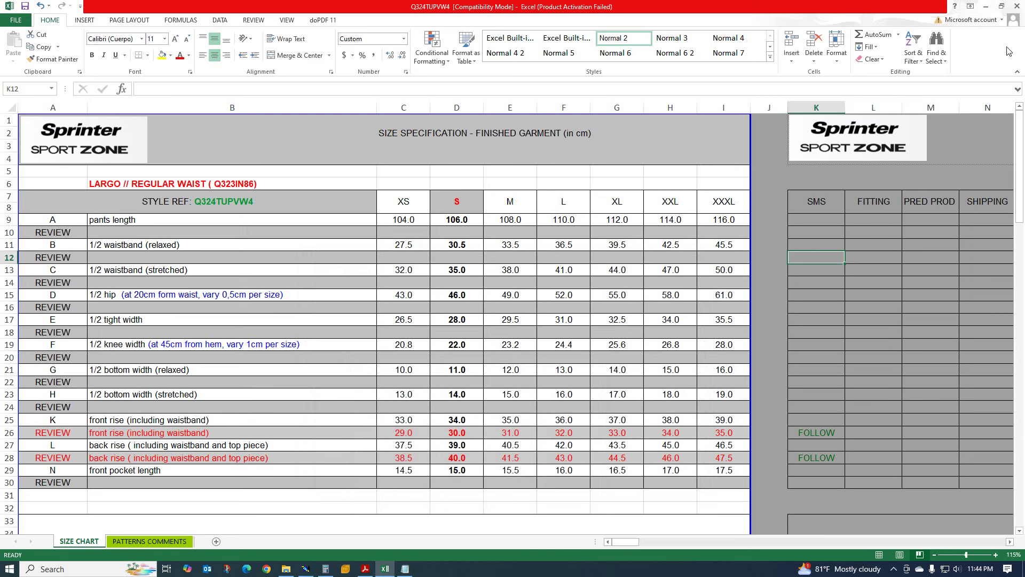
click(986, 6)
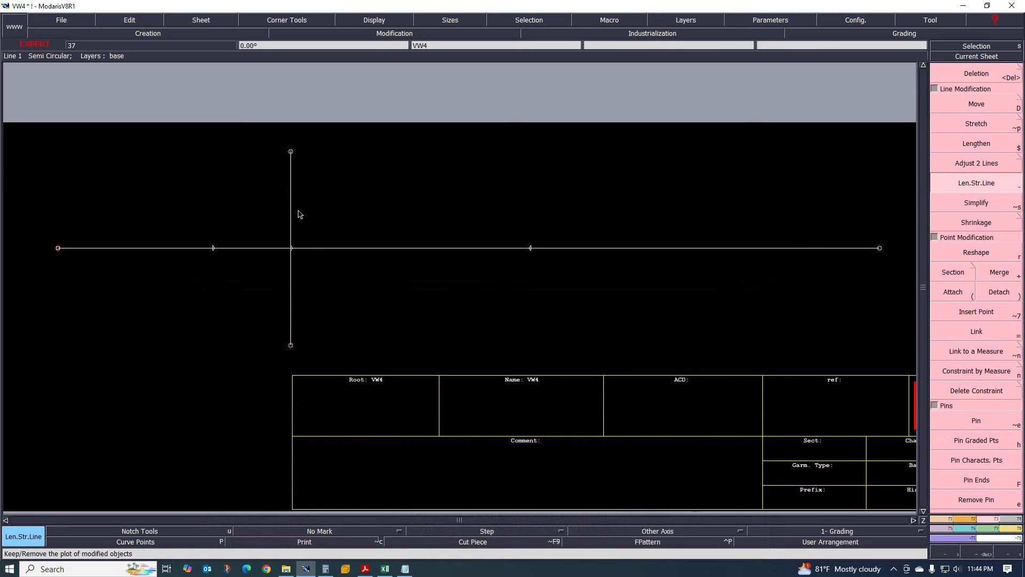
Step: Check the size S knee width in Excel and draw a vertical straight line 10 cm upward from the Modaris knee point
click(385, 568)
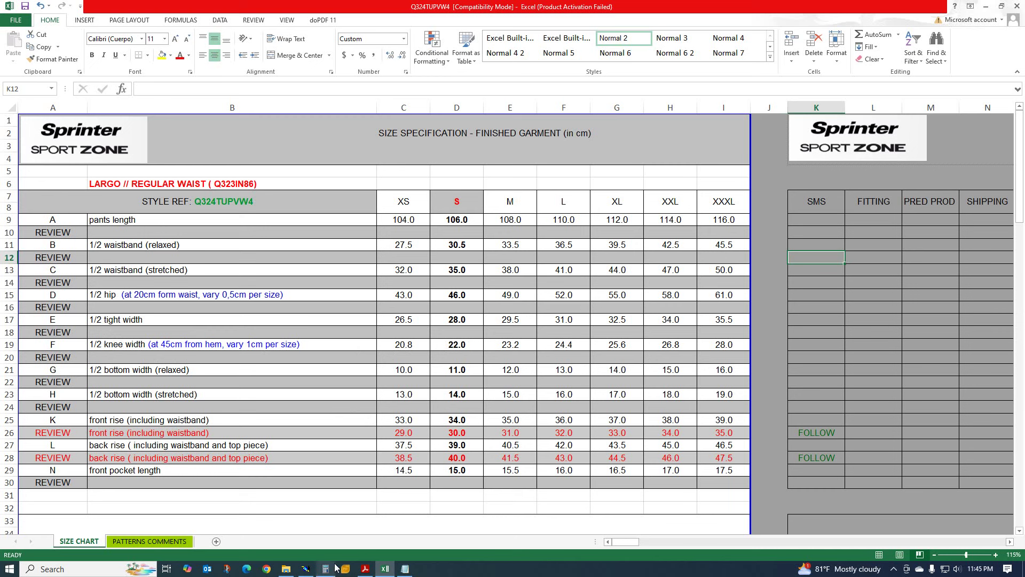
click(306, 571)
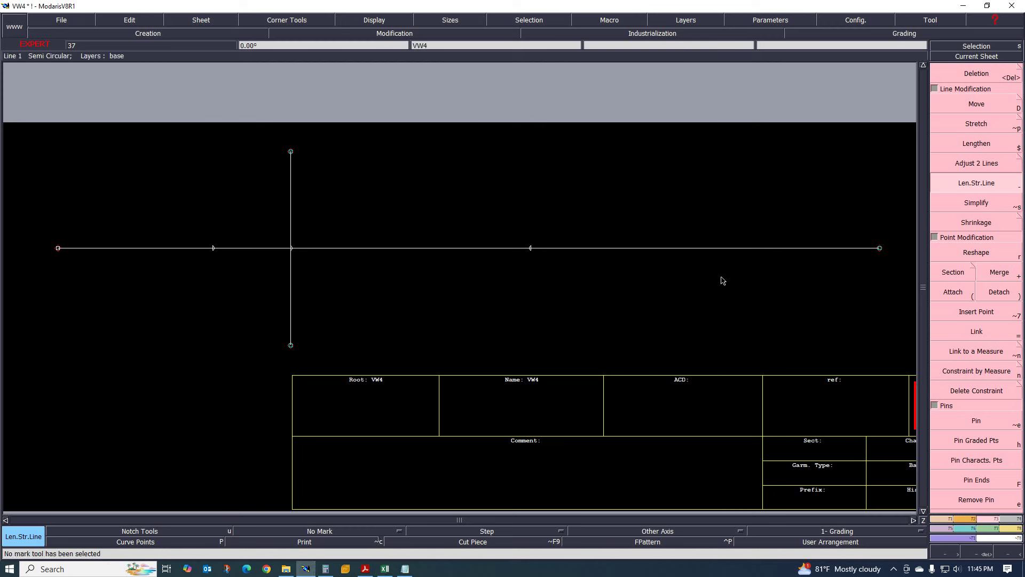
click(951, 519)
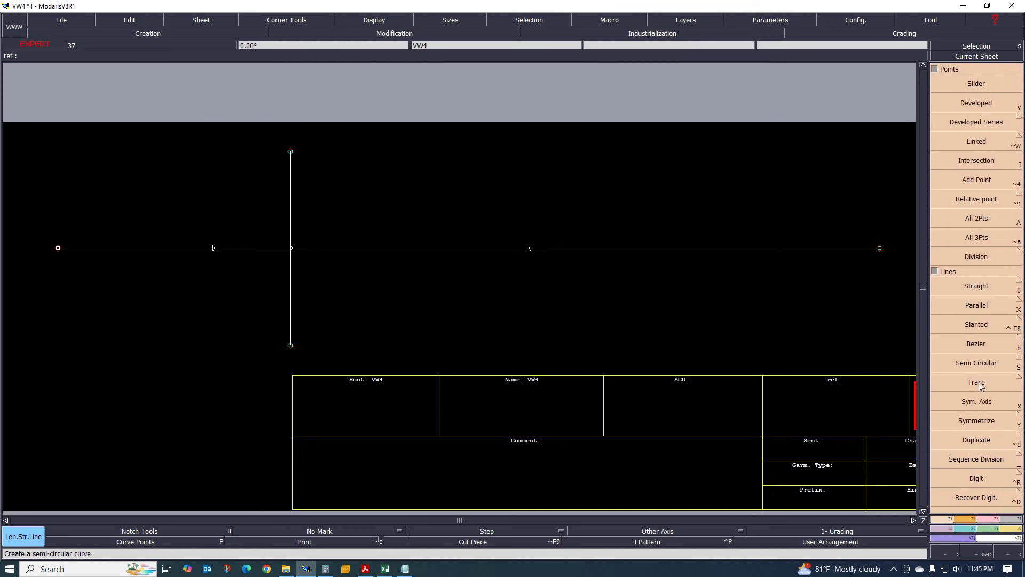
click(976, 286)
click(530, 248)
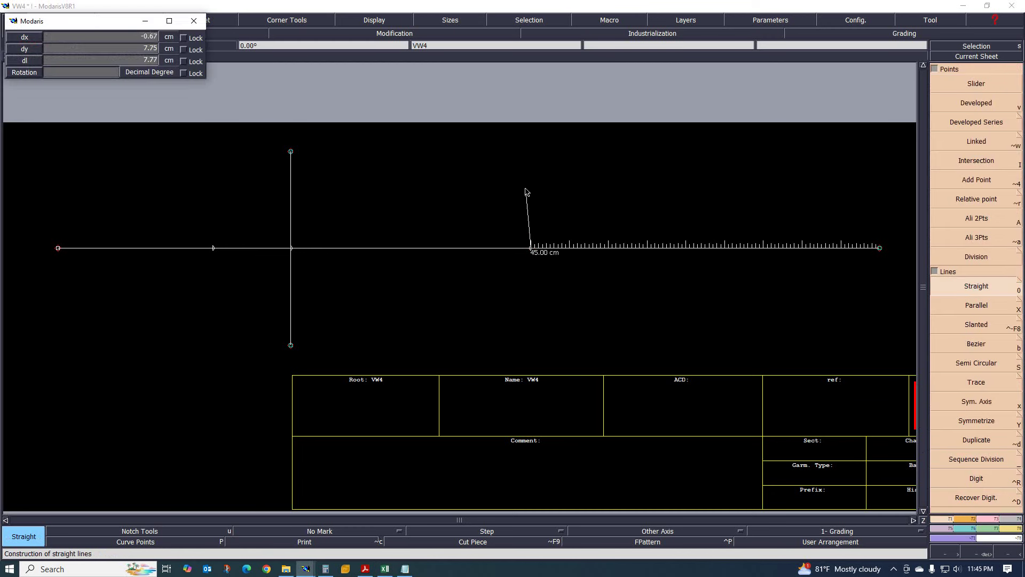
text(0)
key(Tab)
text(10)
key(Return)
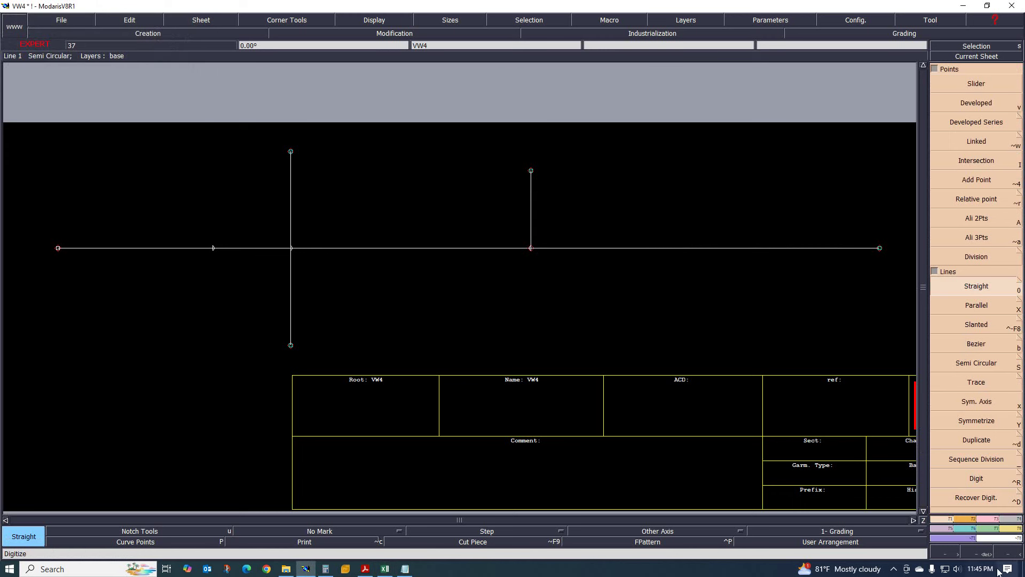
Step: Extend the knee line 10 cm below the length line with Len.Str.Line
key(F2)
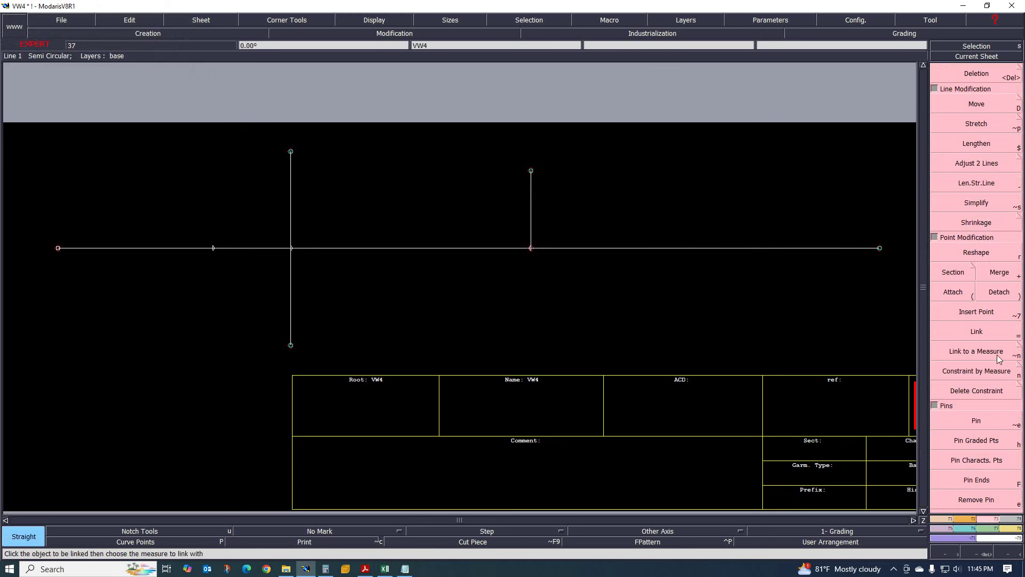
click(983, 183)
click(531, 229)
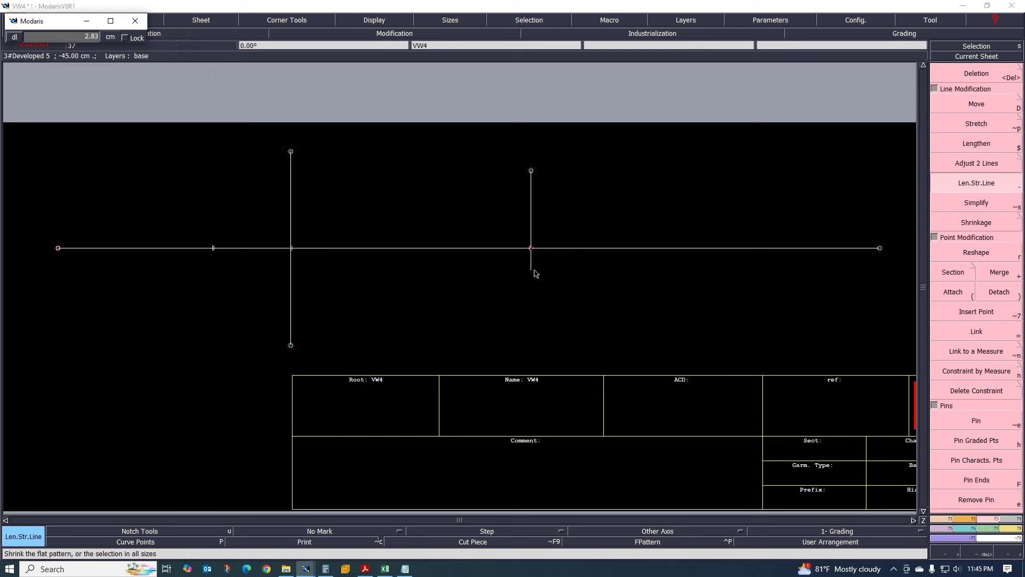
text(10.)
key(Return)
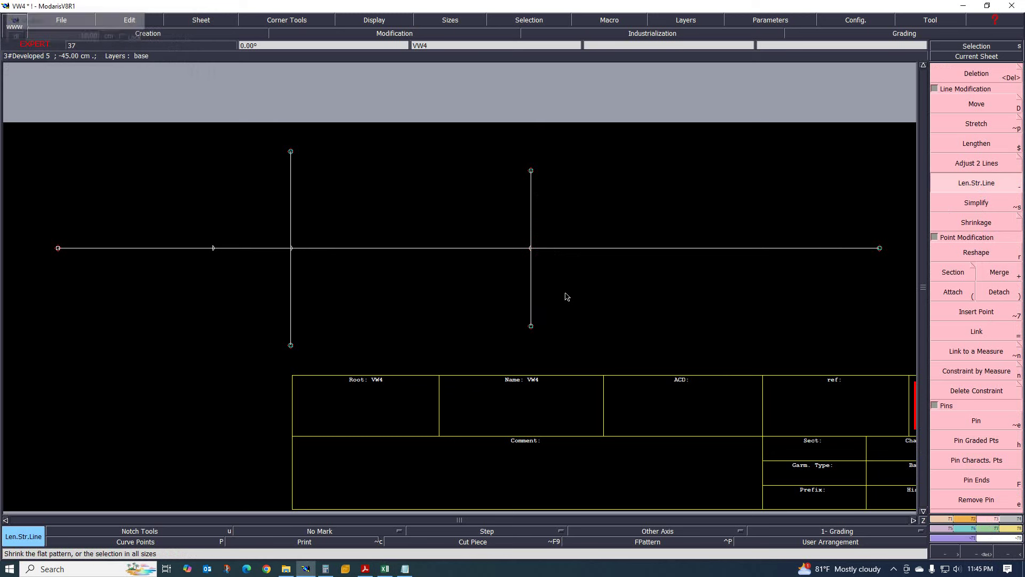
Step: Review the bottom width rows in the Excel size chart and the elasticated hem in the PDF tech pack's trouser sketches
scroll(373, 289, down, 2)
scroll(572, 285, up, 2)
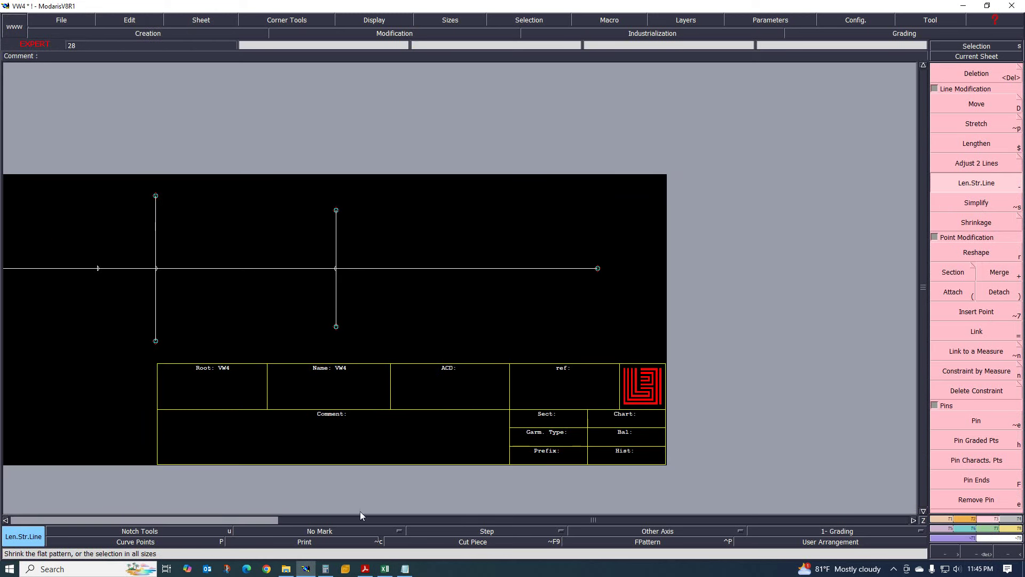
click(384, 569)
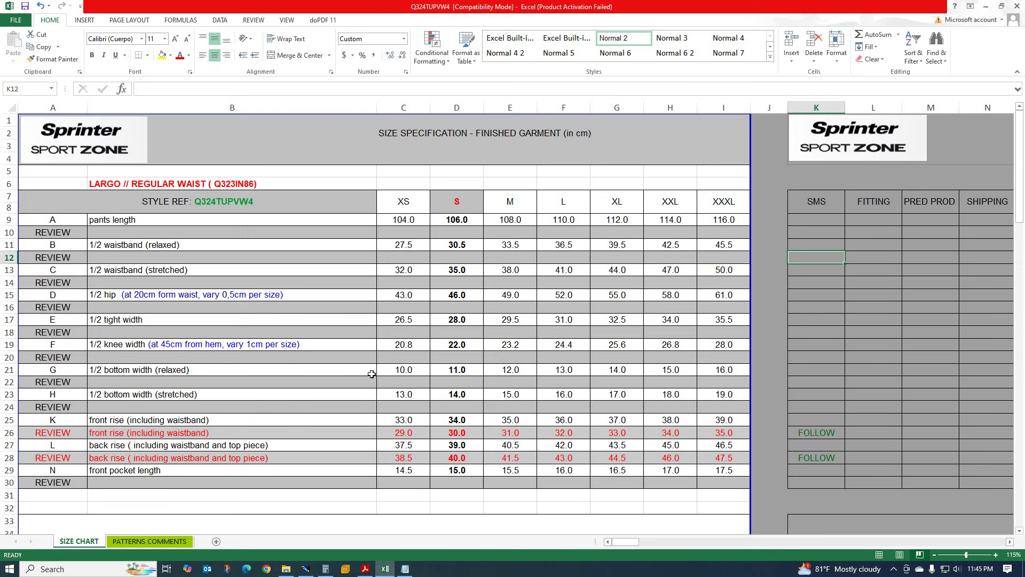
click(366, 568)
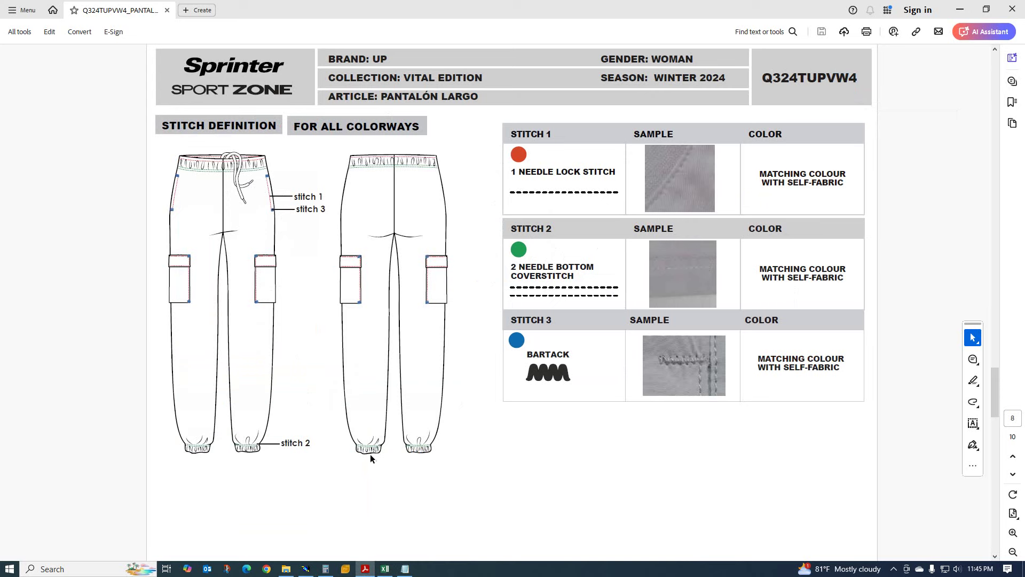
scroll(373, 448, up, 7)
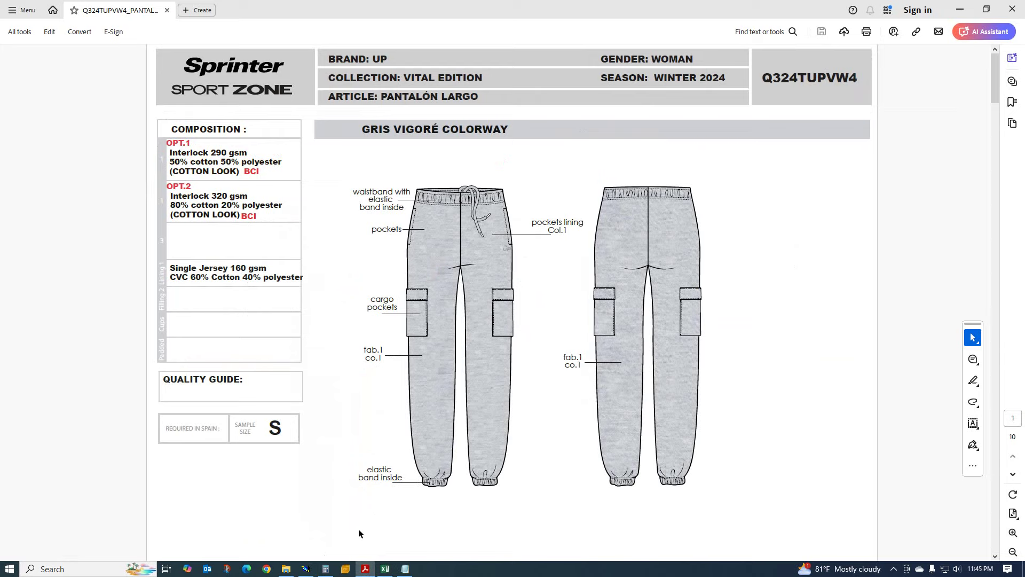
click(384, 570)
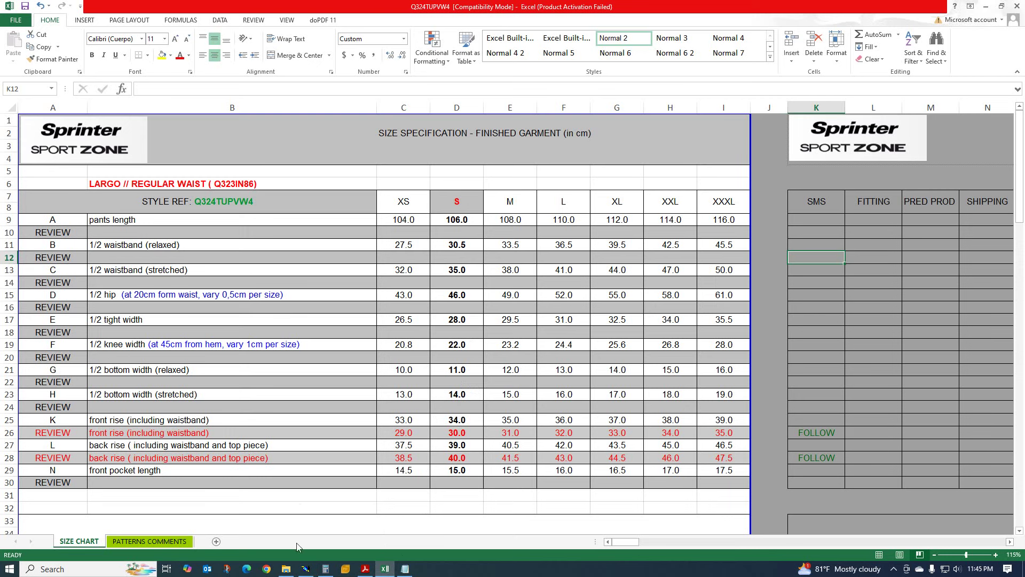
click(306, 570)
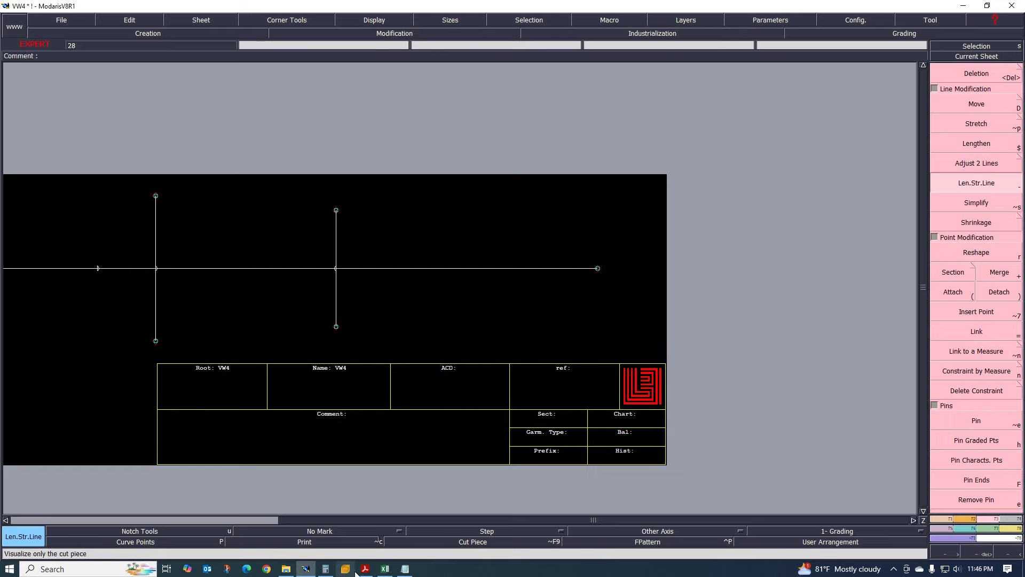
Step: Check the size S stretched bottom width in the Excel size chart and subtract 1.5 from 14 in Calculator
click(385, 568)
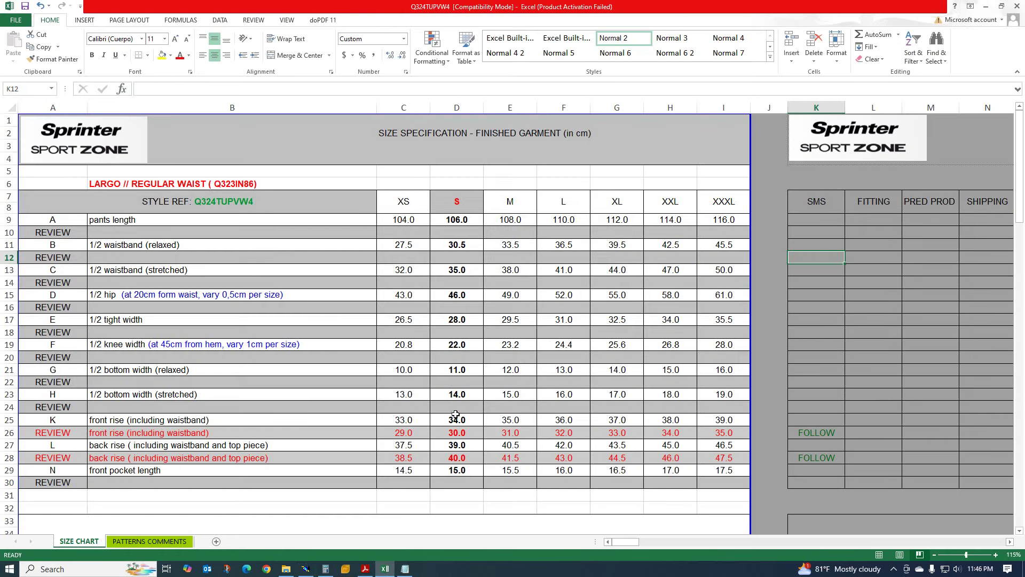
click(327, 569)
click(874, 367)
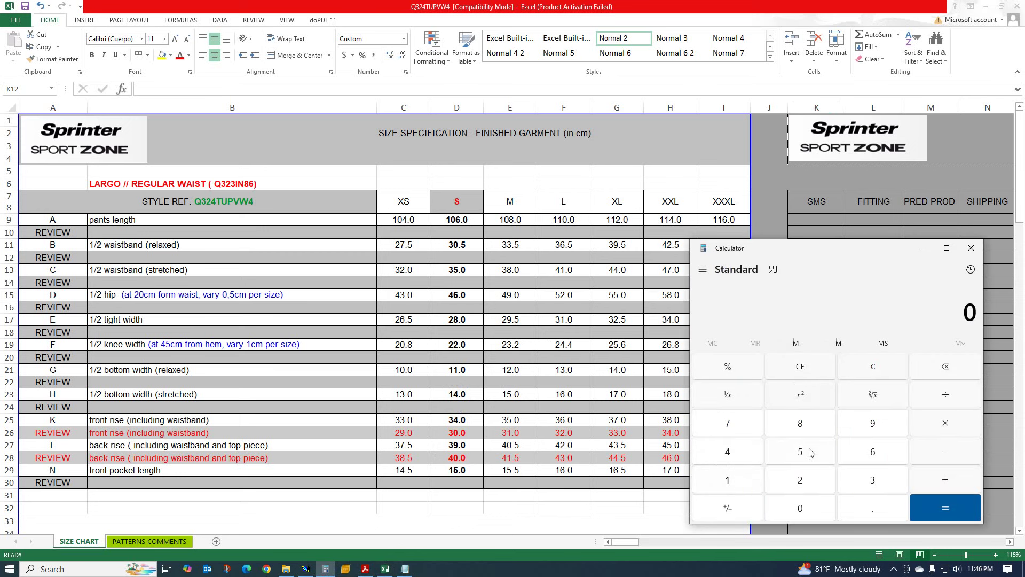
click(737, 483)
click(731, 454)
click(944, 453)
click(719, 485)
click(875, 508)
click(801, 452)
click(946, 507)
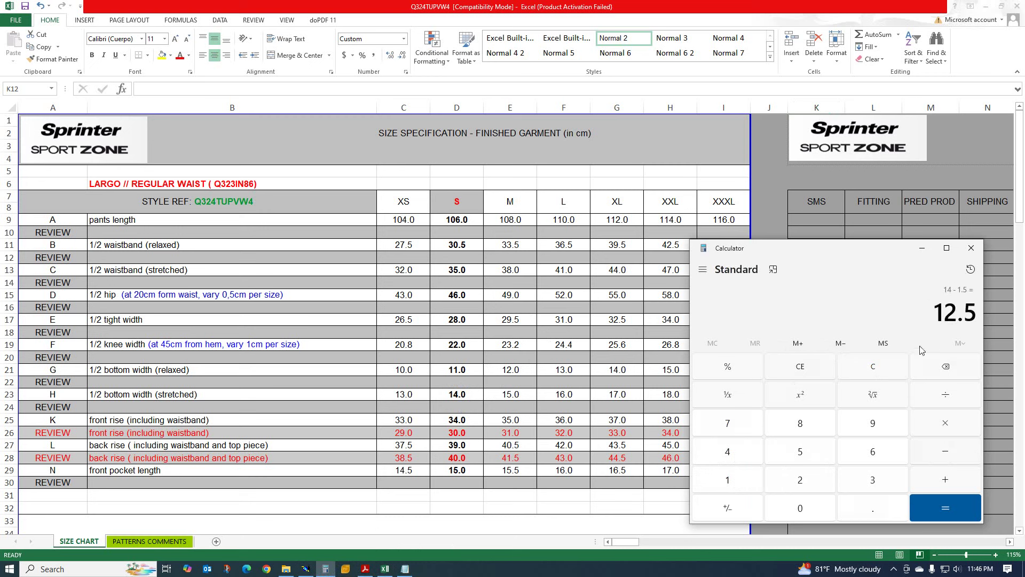
Step: Divide the reduced hem width of 12.5 by 2 in Calculator and return to Modaris
click(946, 398)
click(801, 481)
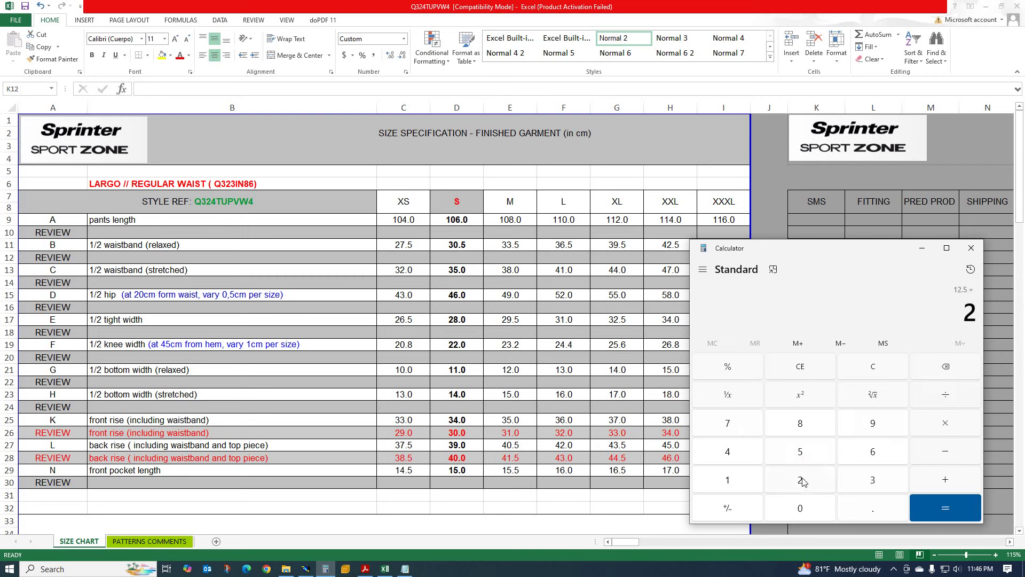
click(940, 505)
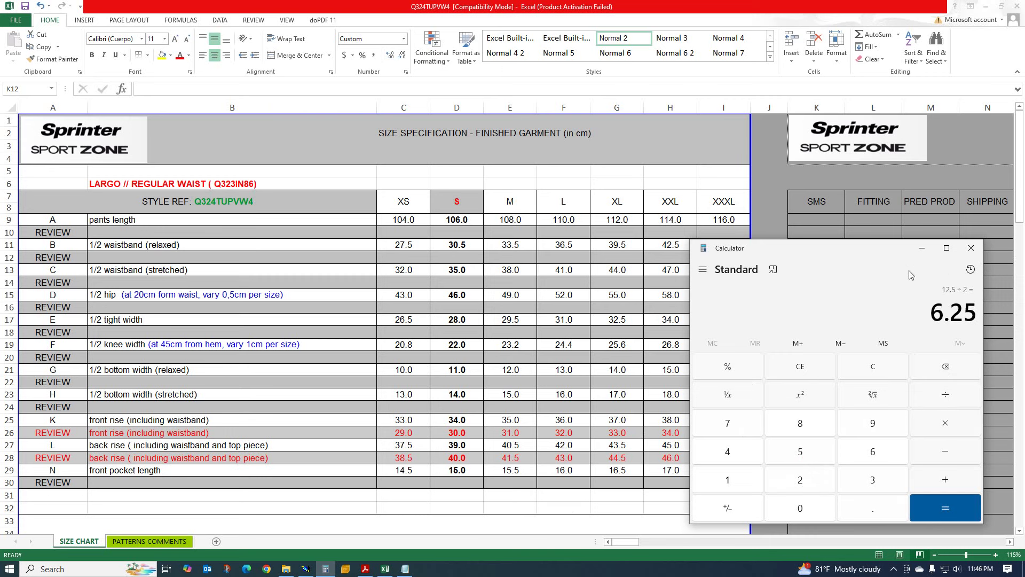
click(922, 248)
click(305, 569)
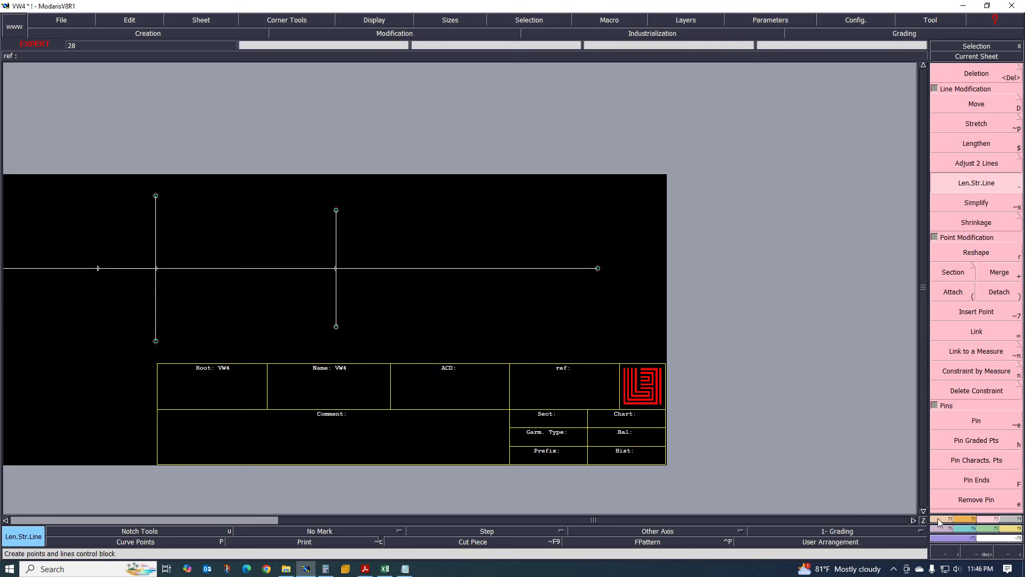
Step: Draw a vertical straight line 6.25 cm upward from the hem end of the length line
click(976, 287)
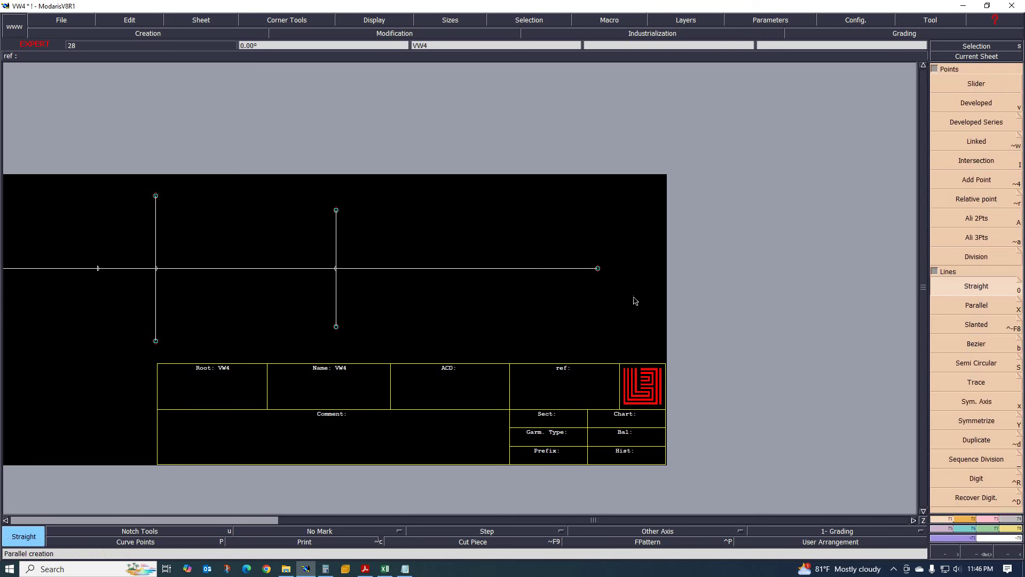
click(598, 268)
text(0)
key(Tab)
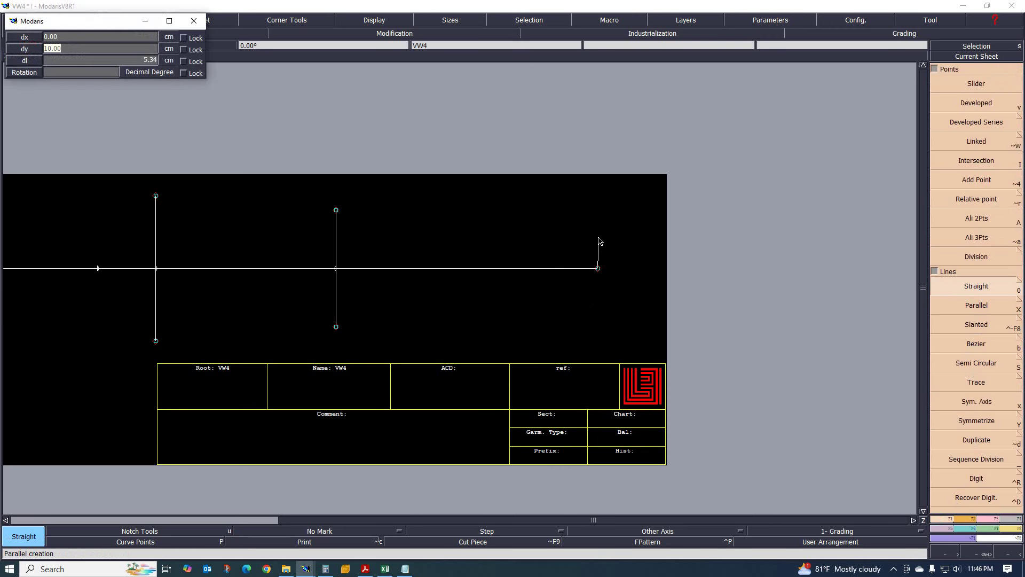
text(0)
text(.25)
key(Return)
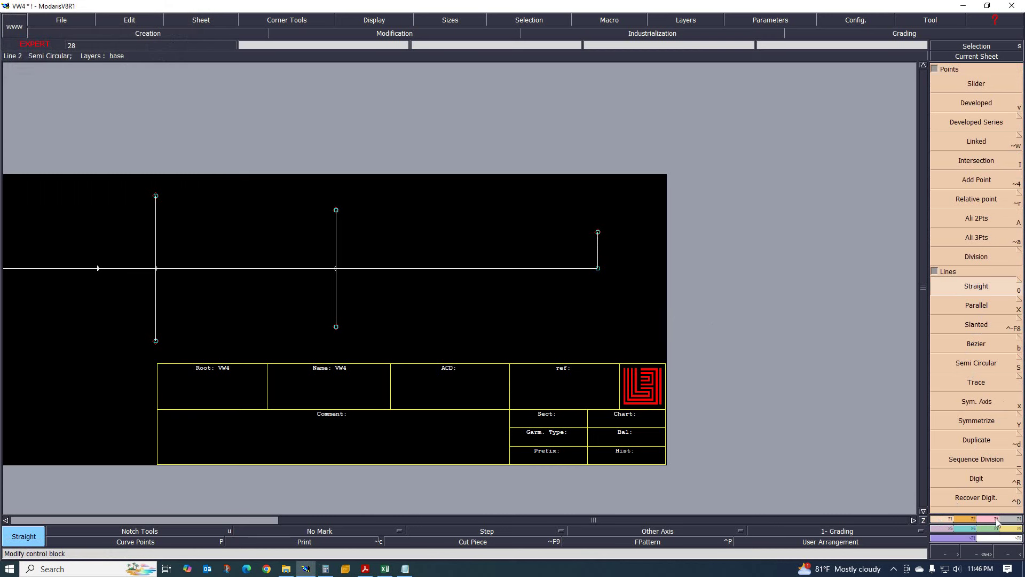
Step: Extend the hem line 6.25 cm below the length line with Len.Str.Line
key(F2)
key(minus)
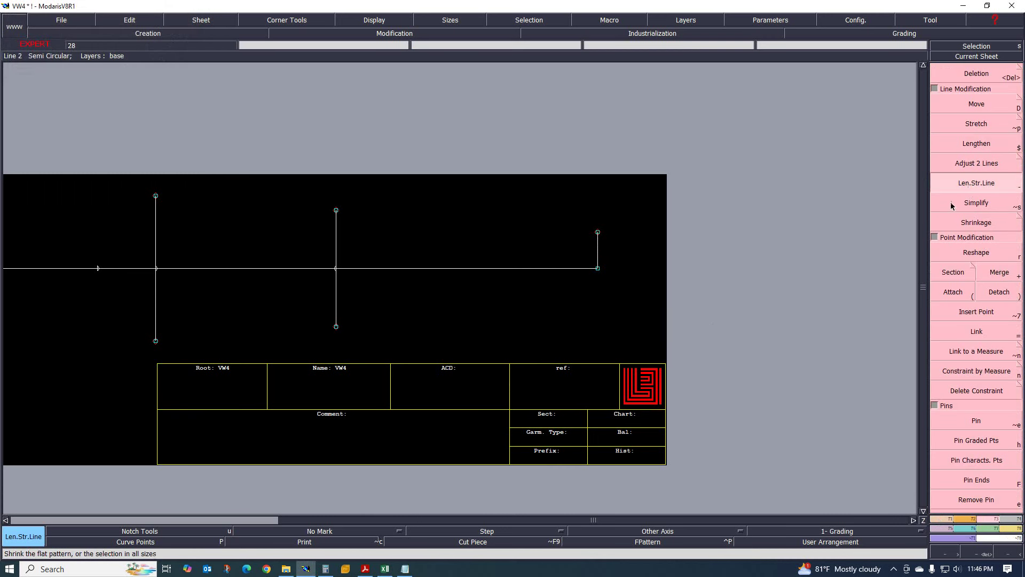
click(600, 257)
text(6.)
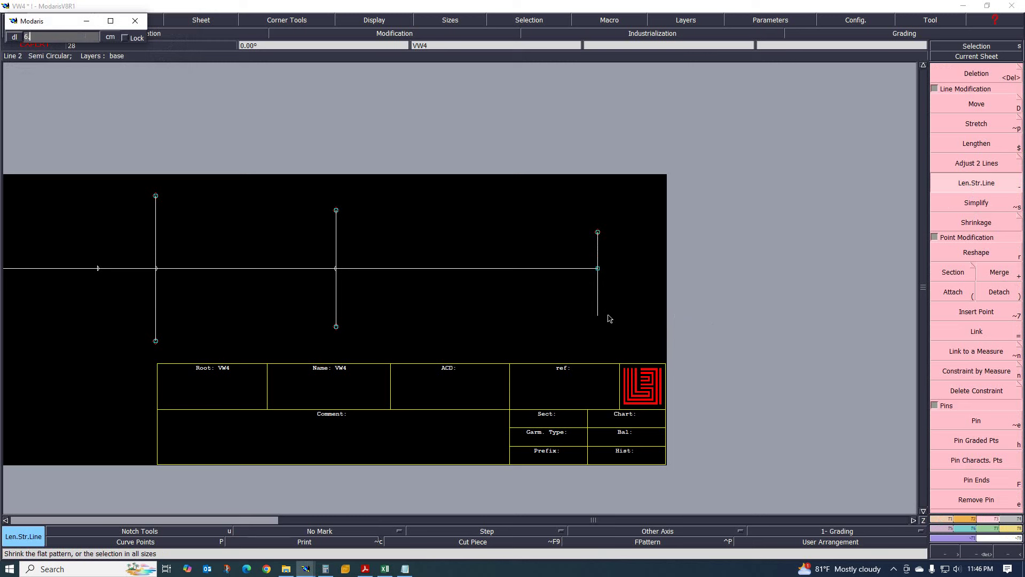
text(25)
key(Return)
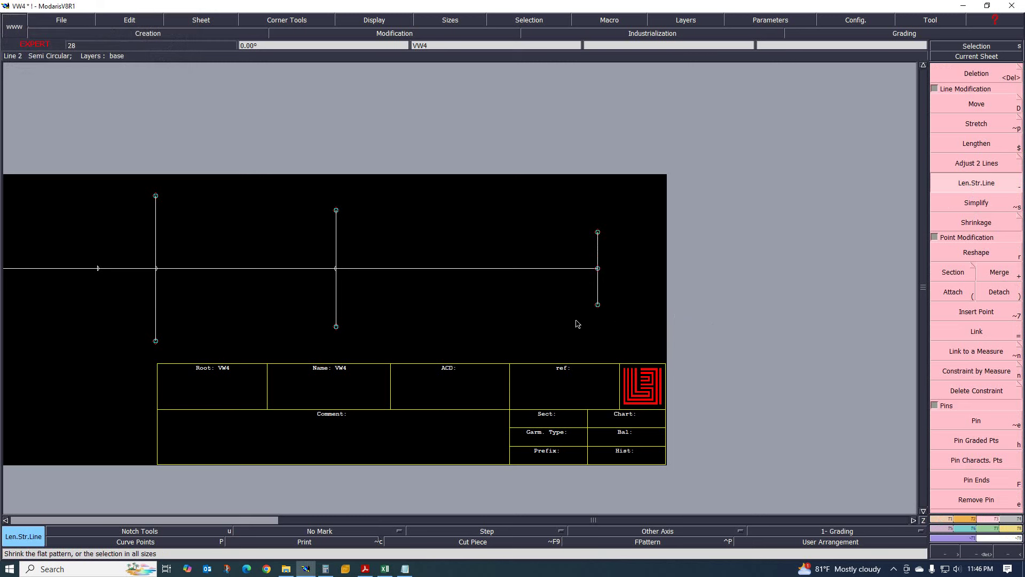
Step: Examine the thigh, knee and hem width lines along the length line and locate the hip point
scroll(461, 294, down, 1)
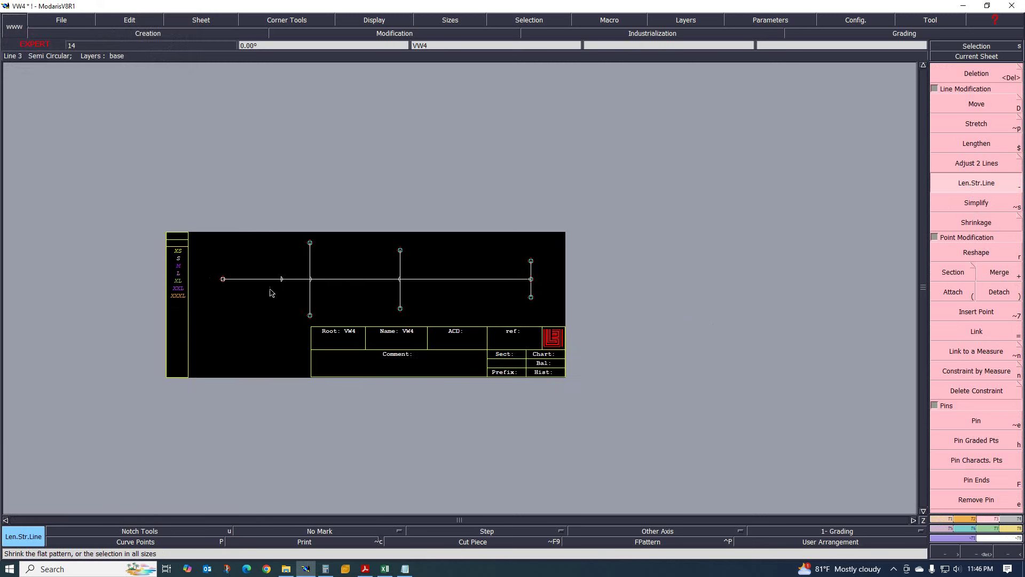
scroll(281, 278, up, 1)
scroll(360, 233, up, 1)
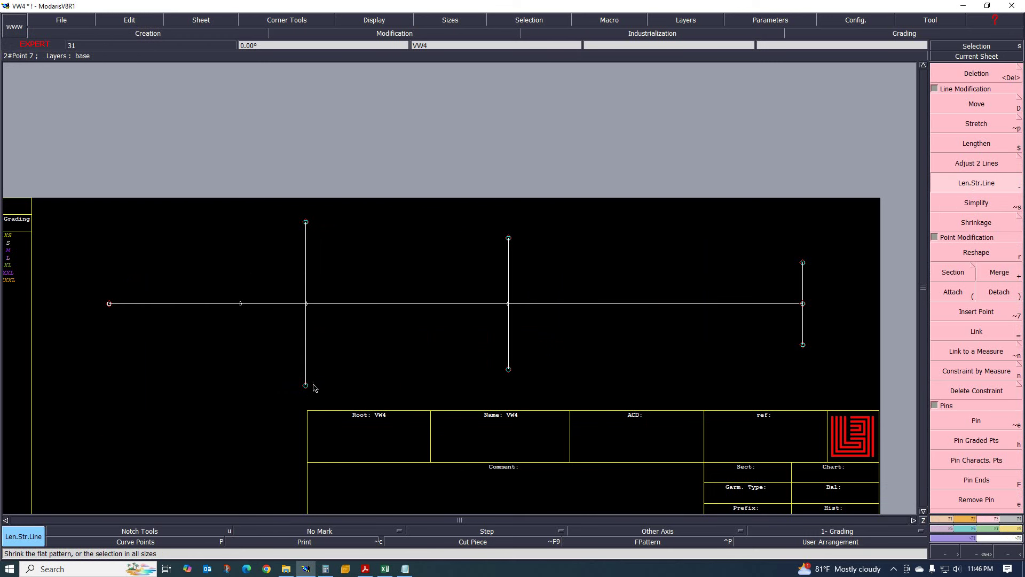
scroll(459, 288, down, 2)
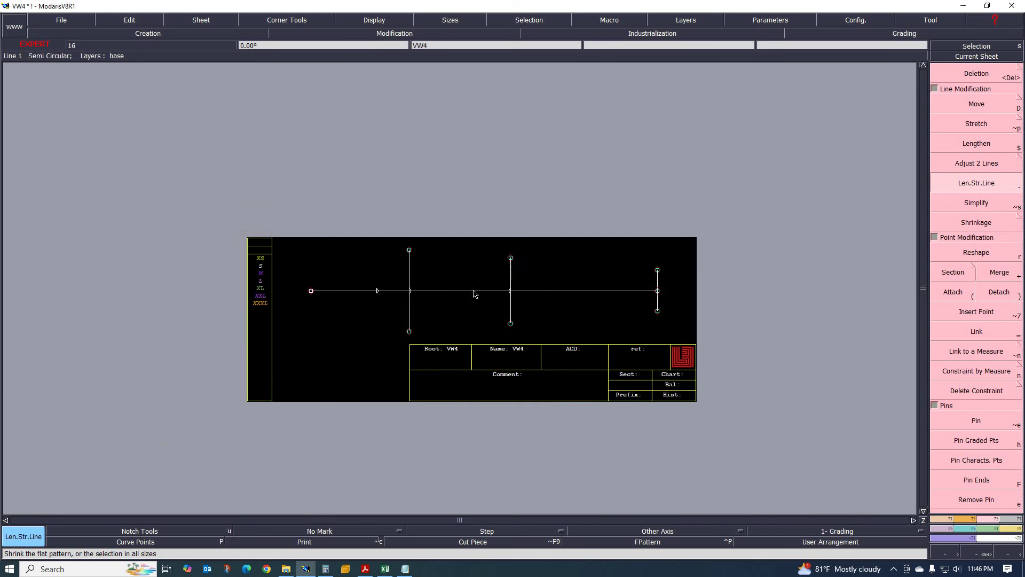
scroll(438, 278, up, 2)
scroll(398, 259, down, 1)
scroll(394, 258, up, 1)
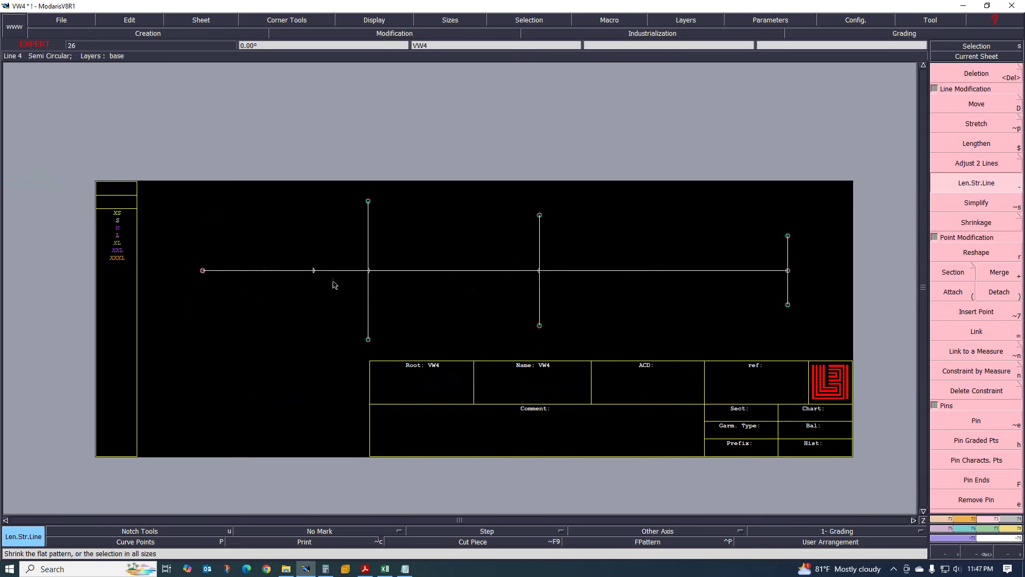
scroll(274, 277, up, 1)
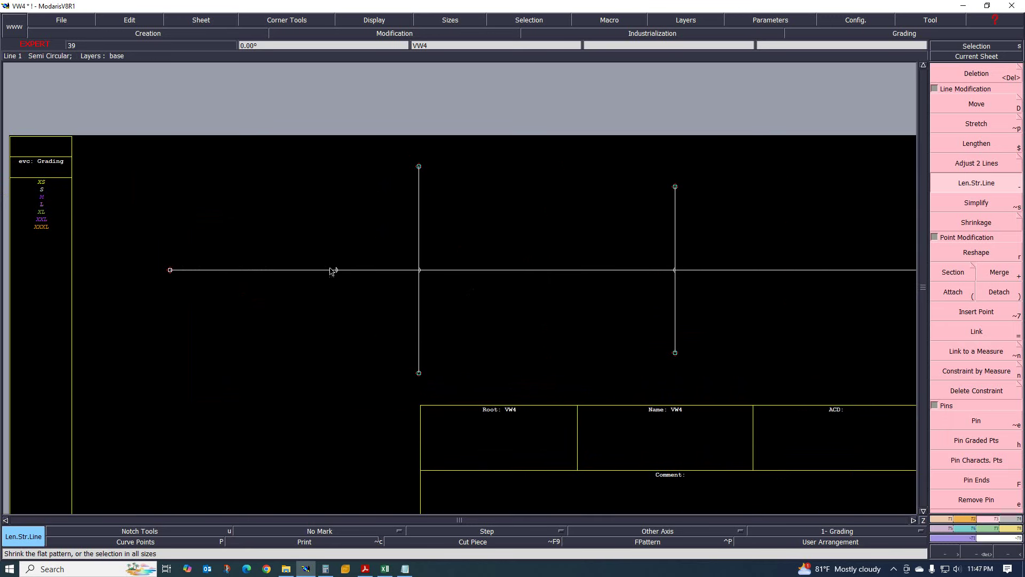
Step: Check the size S hip width in the Excel size chart and inspect the hip point at 20 cm in Modaris
key(alt+Tab)
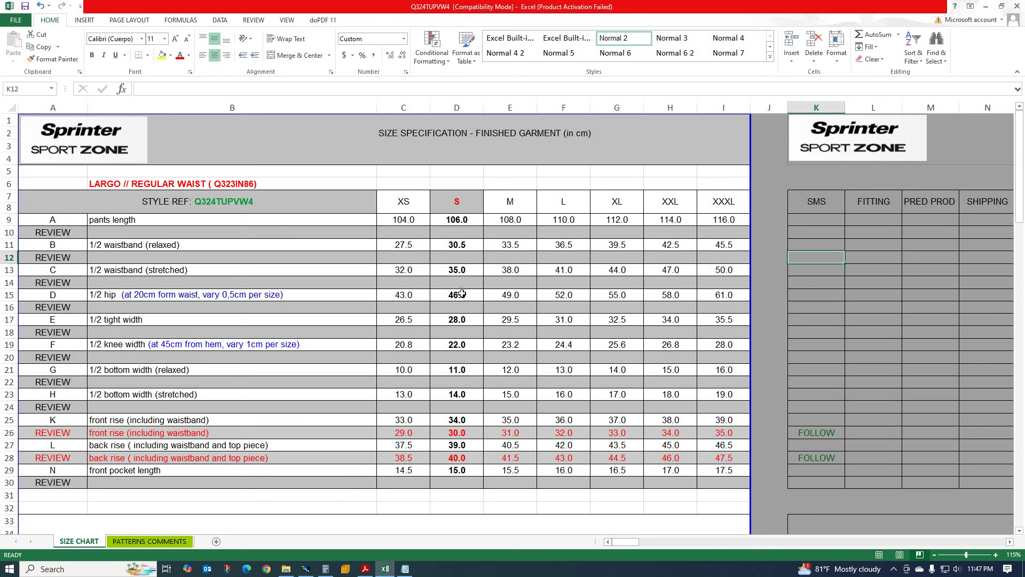
click(306, 570)
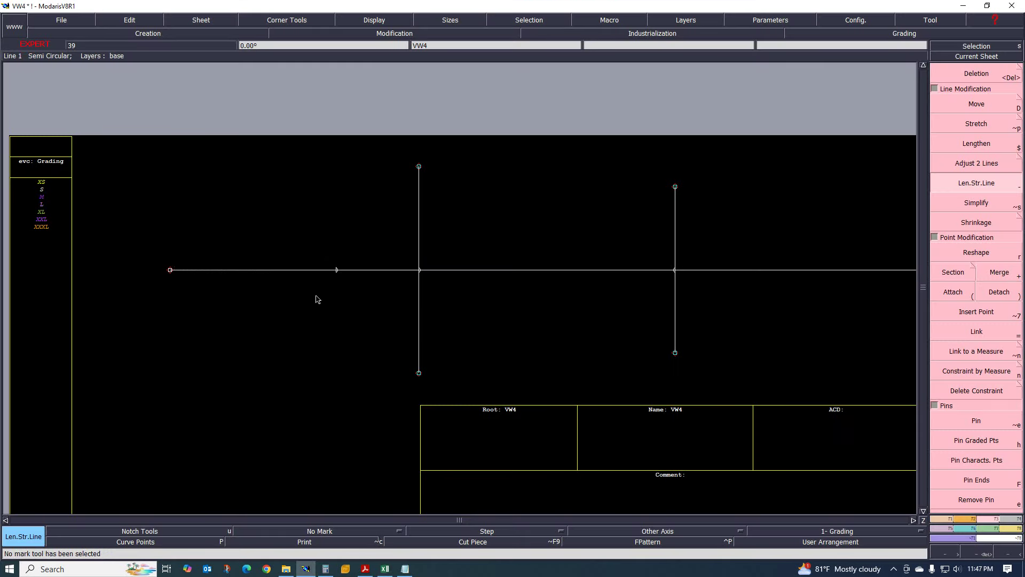
scroll(346, 219, up, 2)
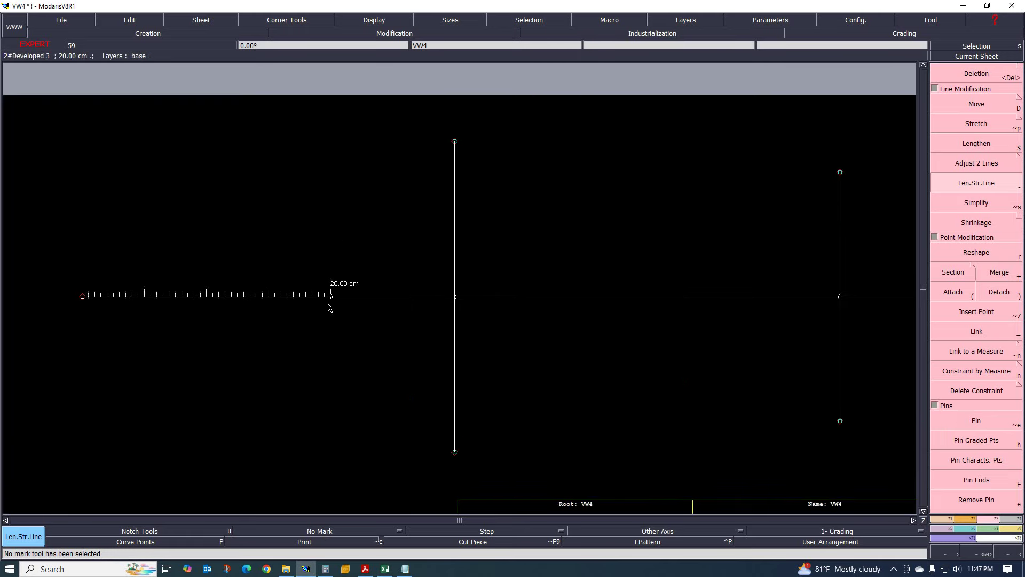
scroll(342, 267, down, 2)
scroll(329, 256, up, 3)
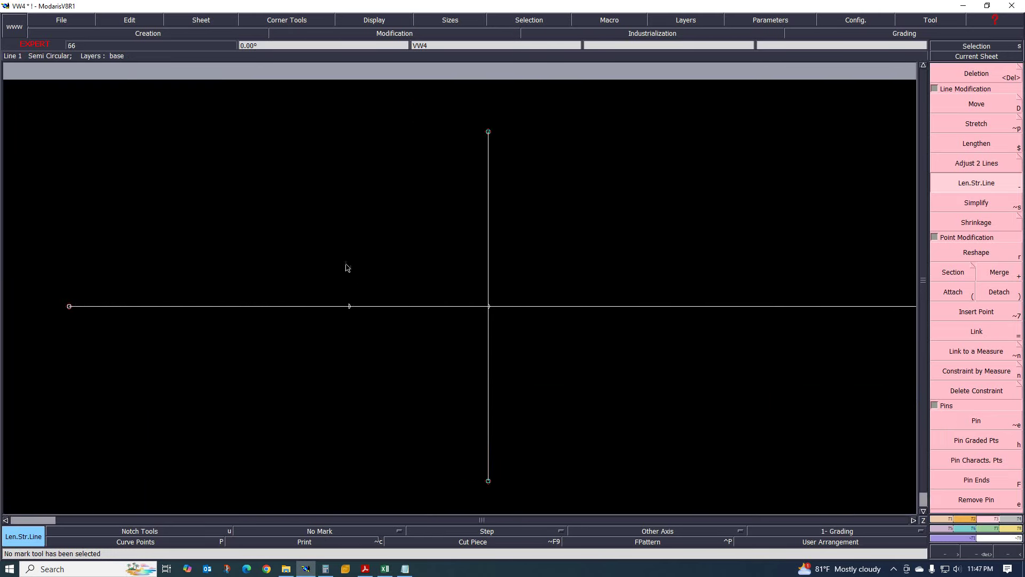
scroll(354, 304, down, 2)
scroll(354, 310, up, 1)
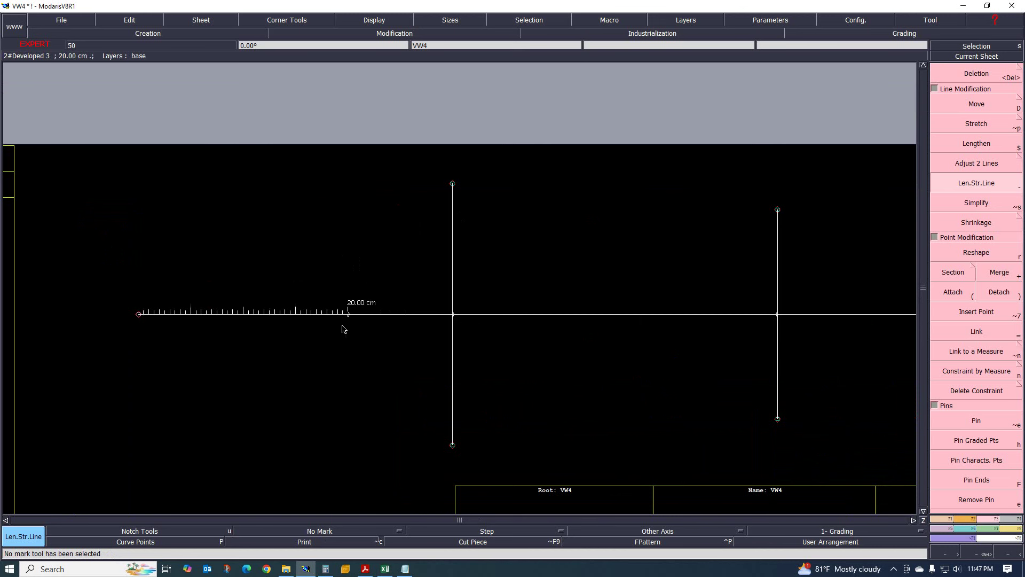
scroll(343, 329, down, 2)
scroll(342, 325, up, 1)
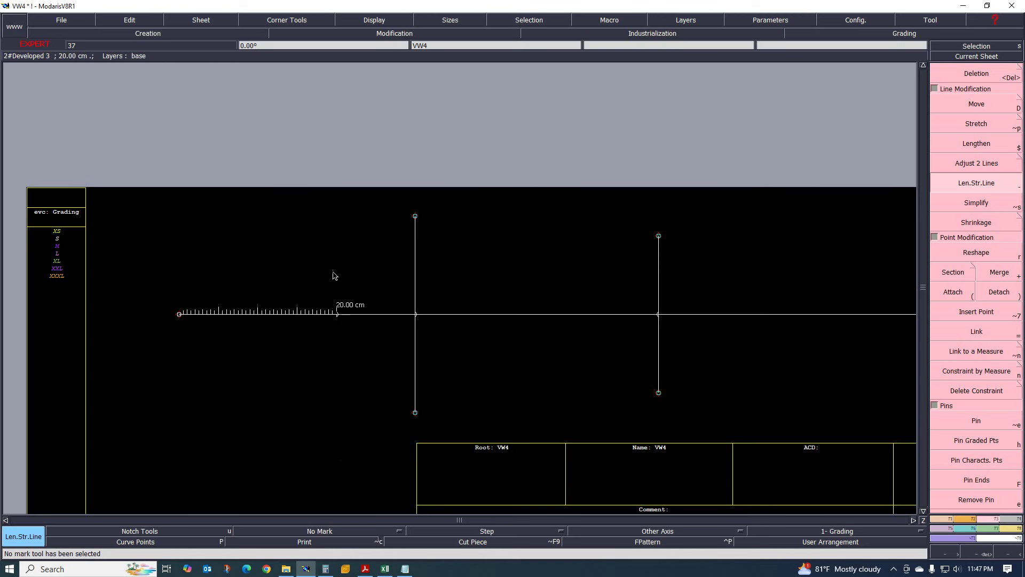
Step: Try to draw an 11.5 cm vertical straight line upward from the hip point, and undo the attempts
click(948, 519)
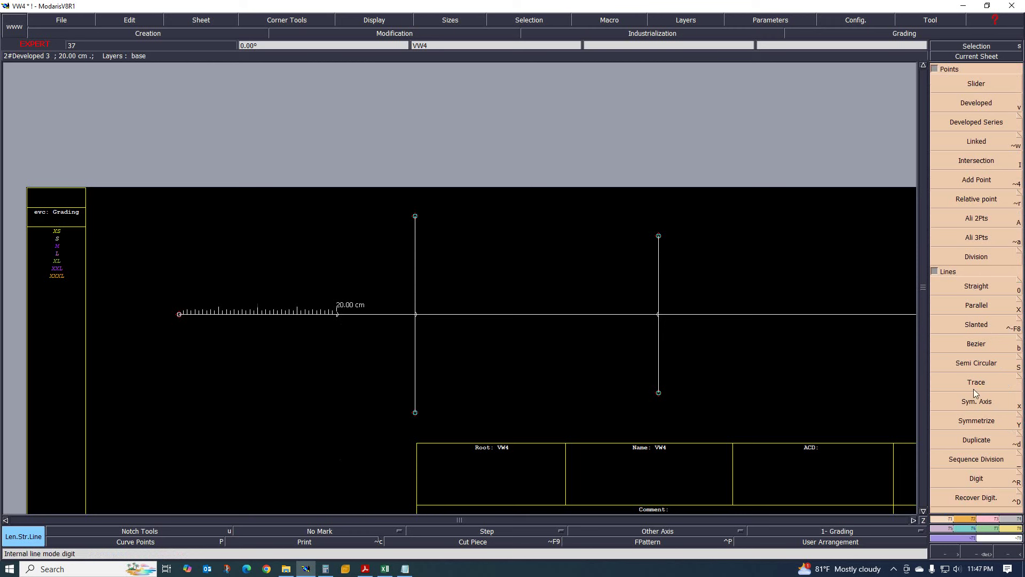
click(984, 288)
click(338, 314)
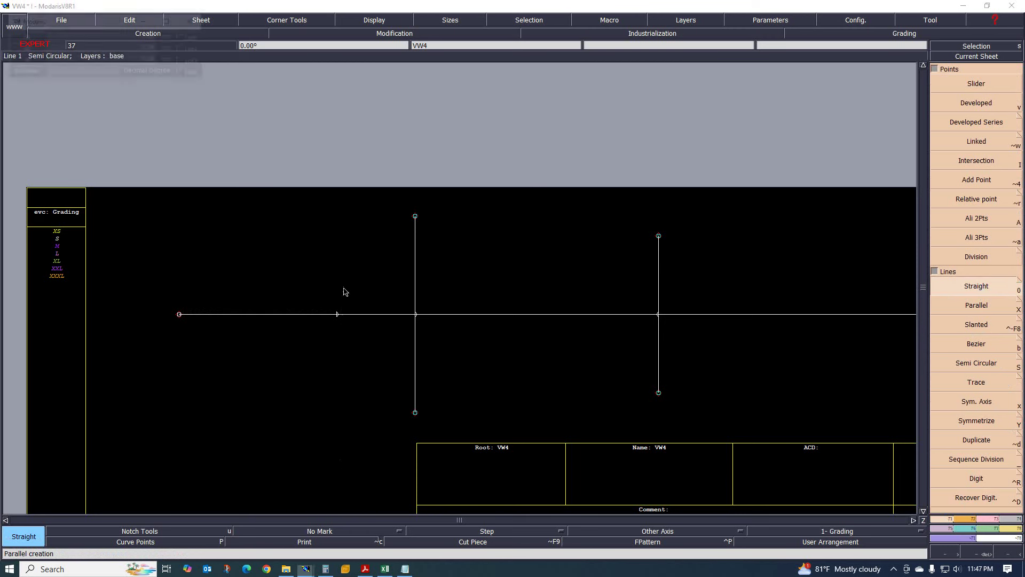
click(344, 275)
key(ctrl+z)
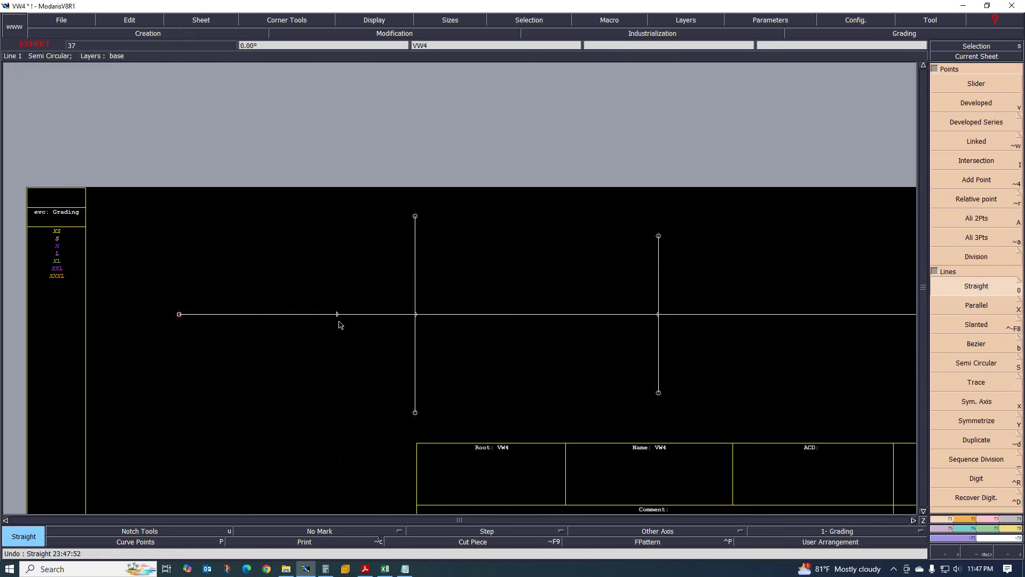
click(338, 316)
text(00)
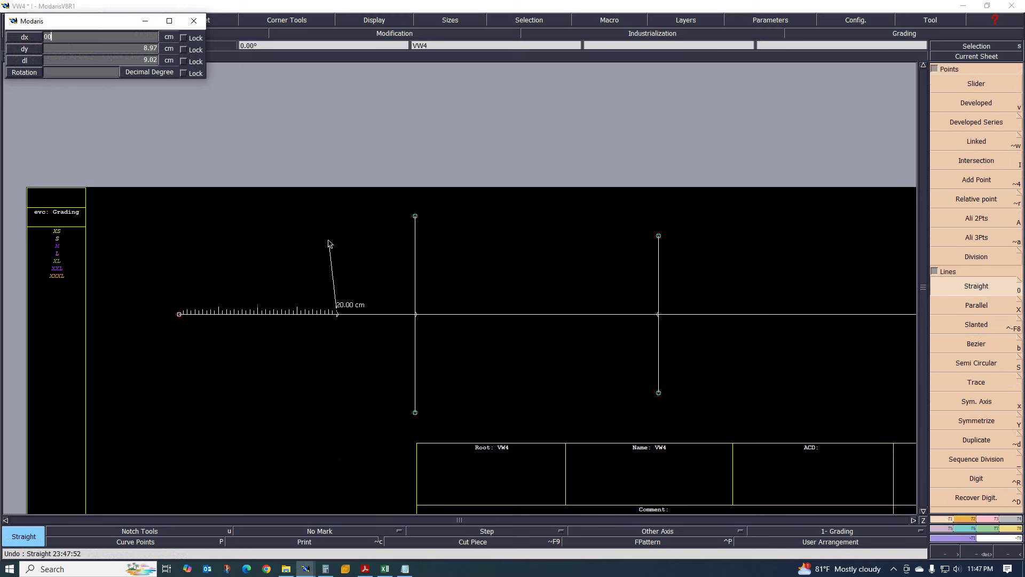
key(Tab)
text(11.5)
key(Return)
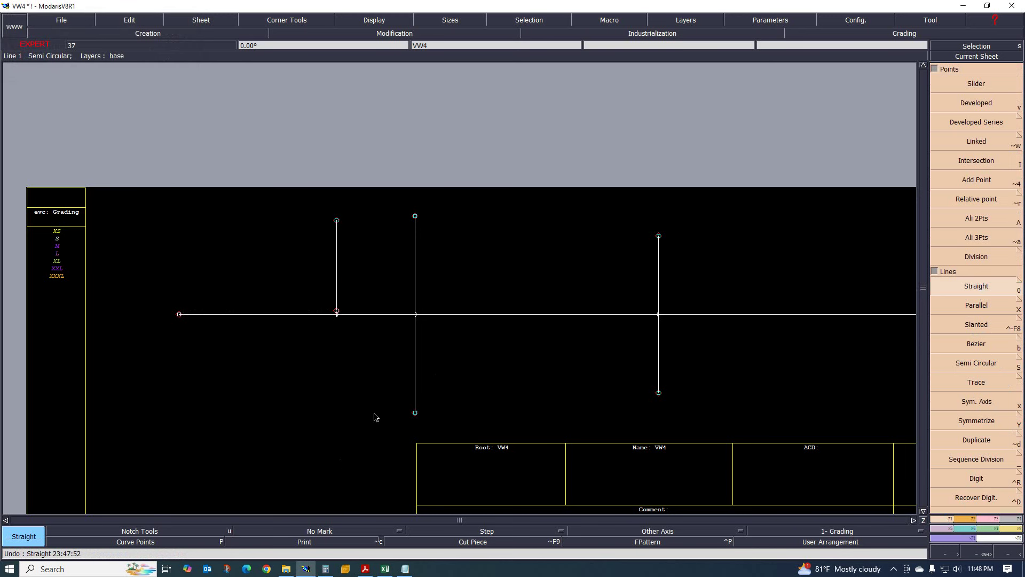
key(ctrl+z)
Step: Draw a vertical straight line 11.5 cm upward from the hip point on the length line
click(339, 316)
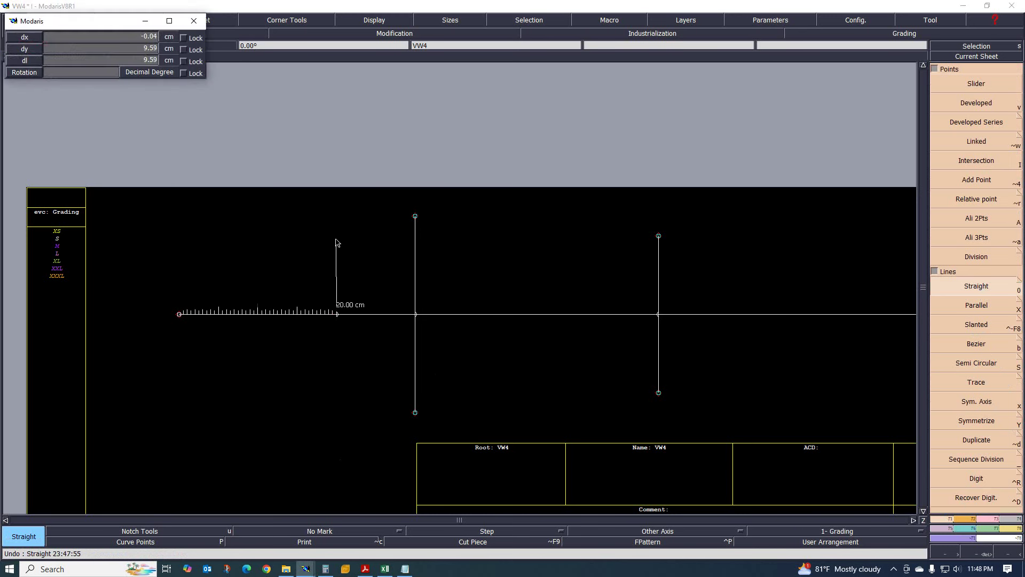
text(11.5)
key(Return)
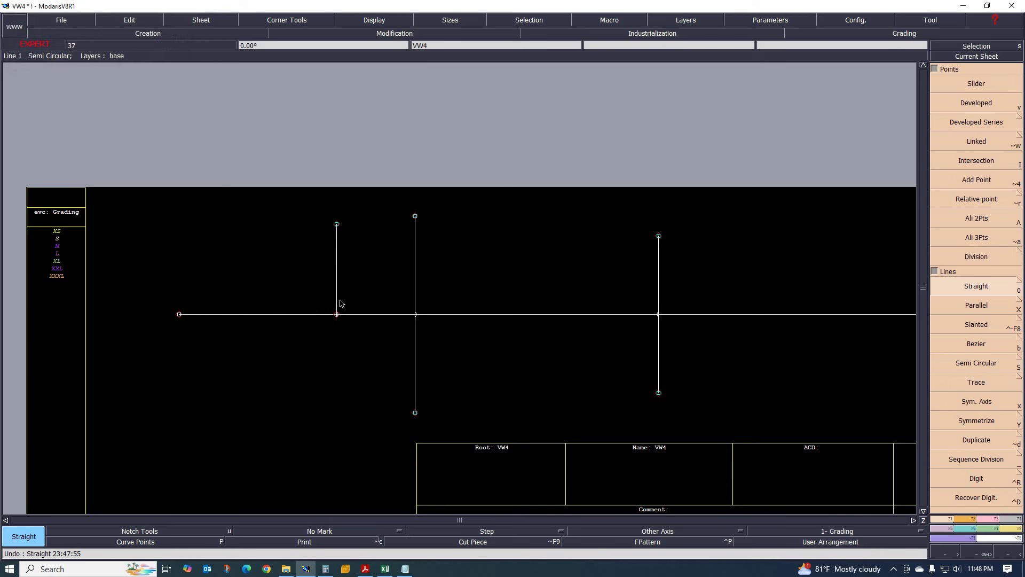
Step: Extend the hip line 11.50 cm below the length line with Len.Str.Line
click(990, 519)
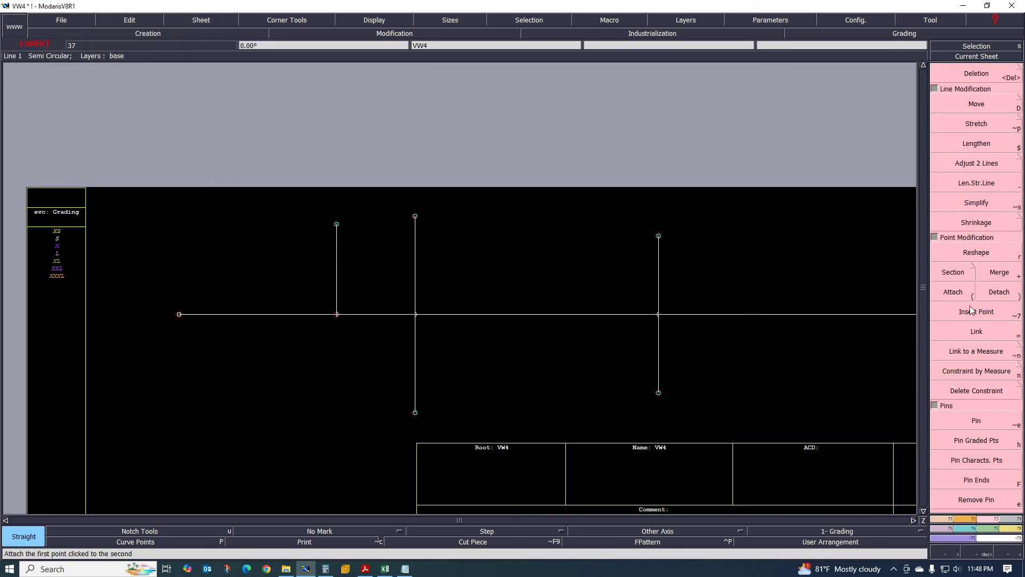
click(976, 183)
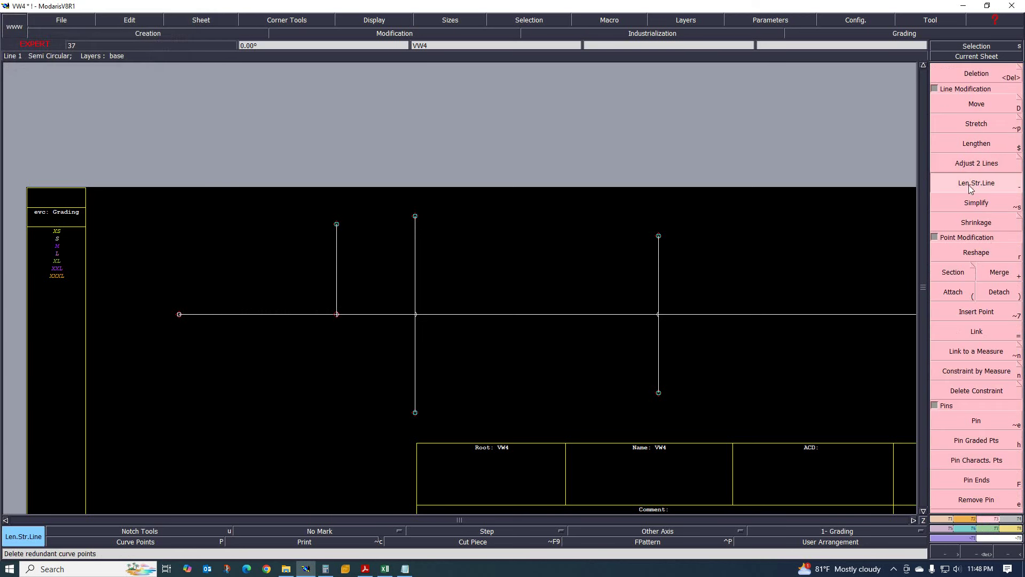
click(338, 304)
text(11)
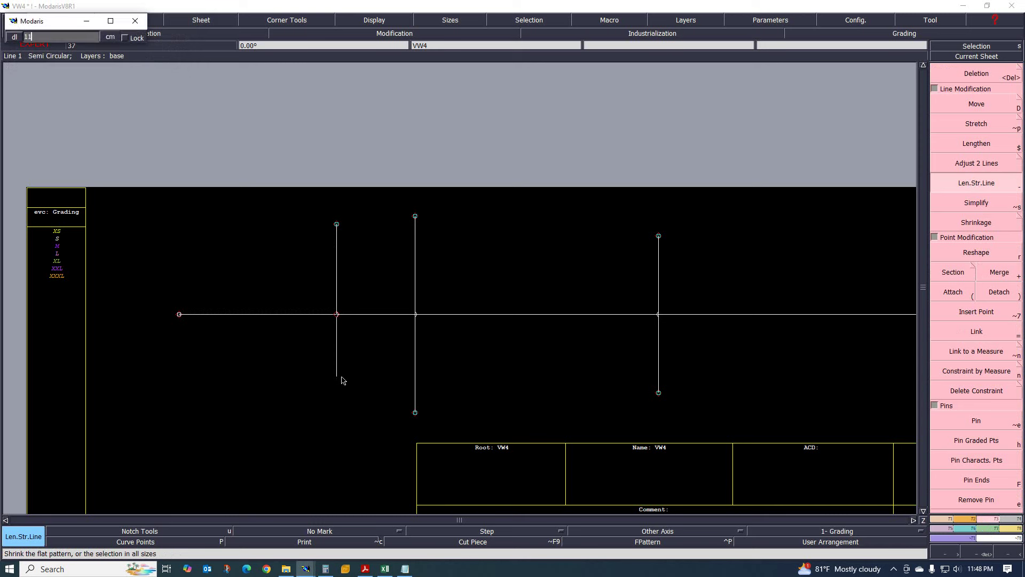
text(.50)
key(Return)
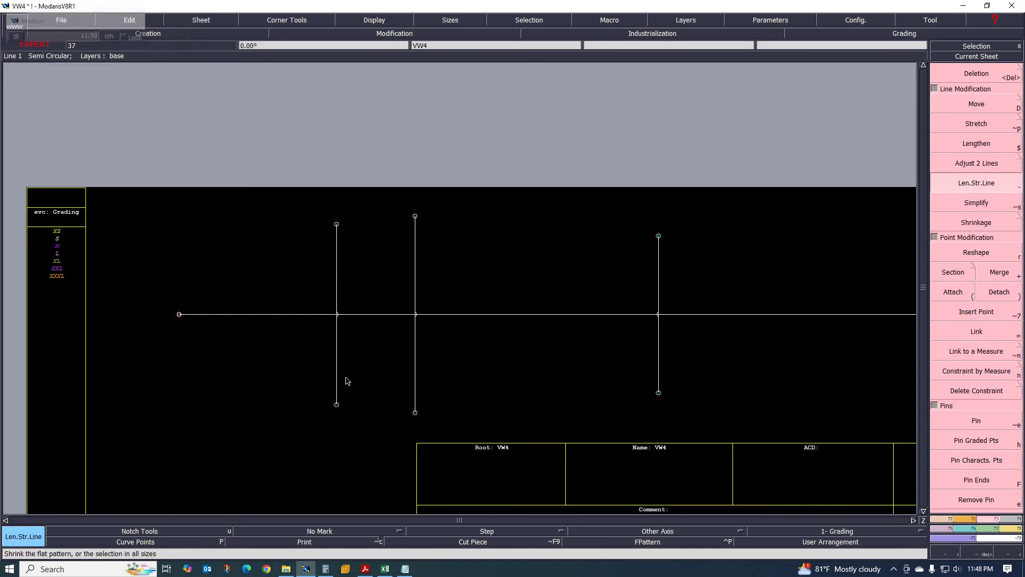
Step: Switch to the Excel size chart to check the size S waistband widths
click(387, 569)
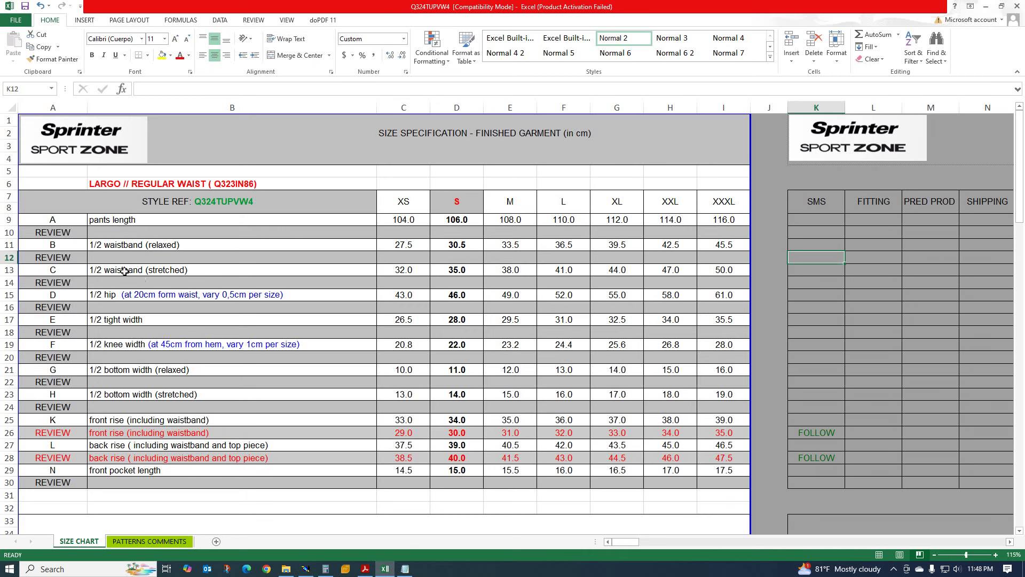